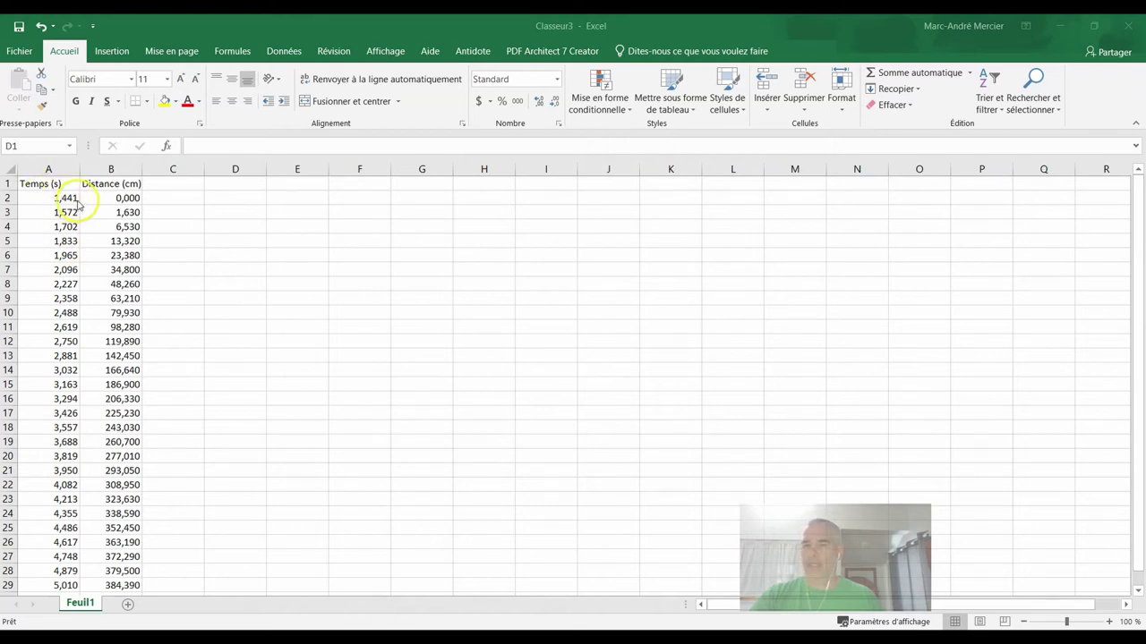
Head column D 'Temps (s)' and enter the formula =A2-A2 in D2.
left_click(236, 184)
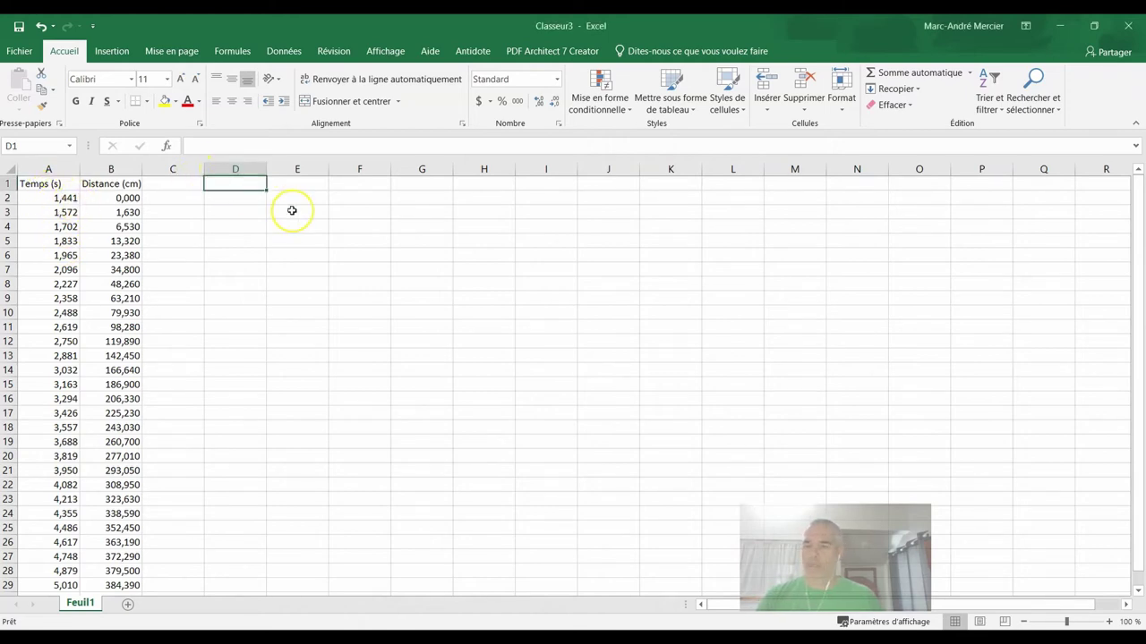
type("Temps (s")
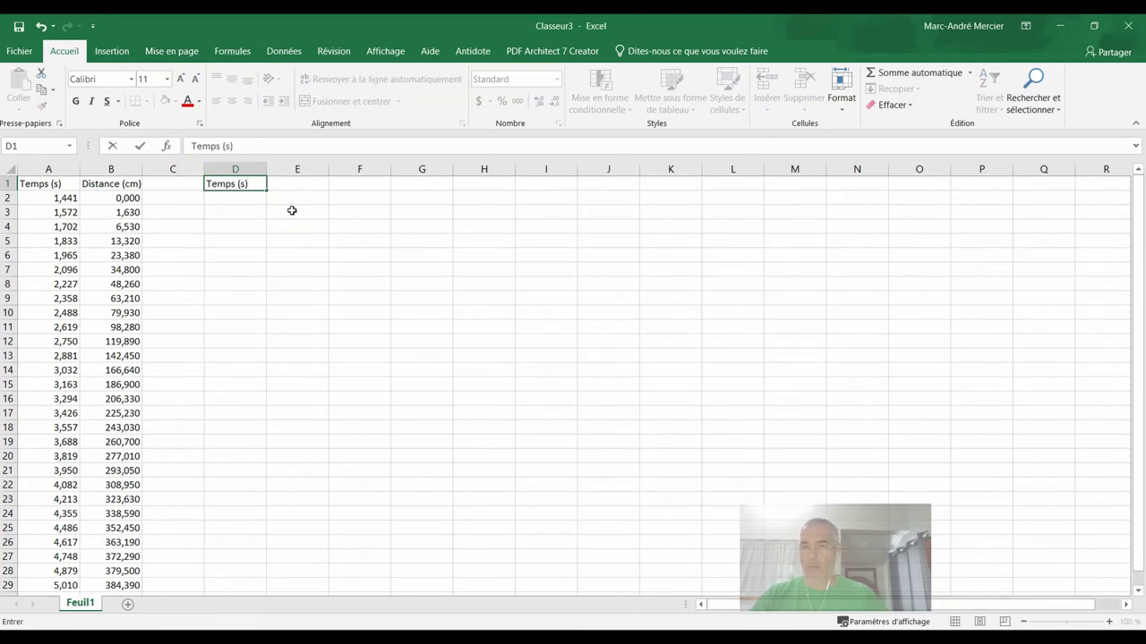
left_click(251, 201)
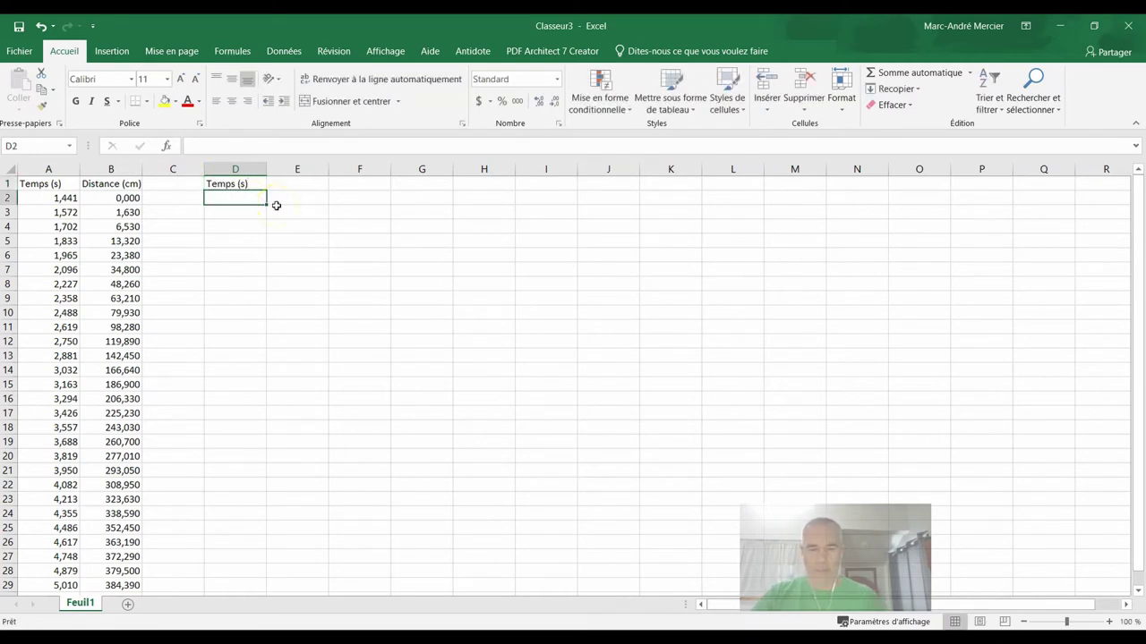
type("=")
left_click(62, 198)
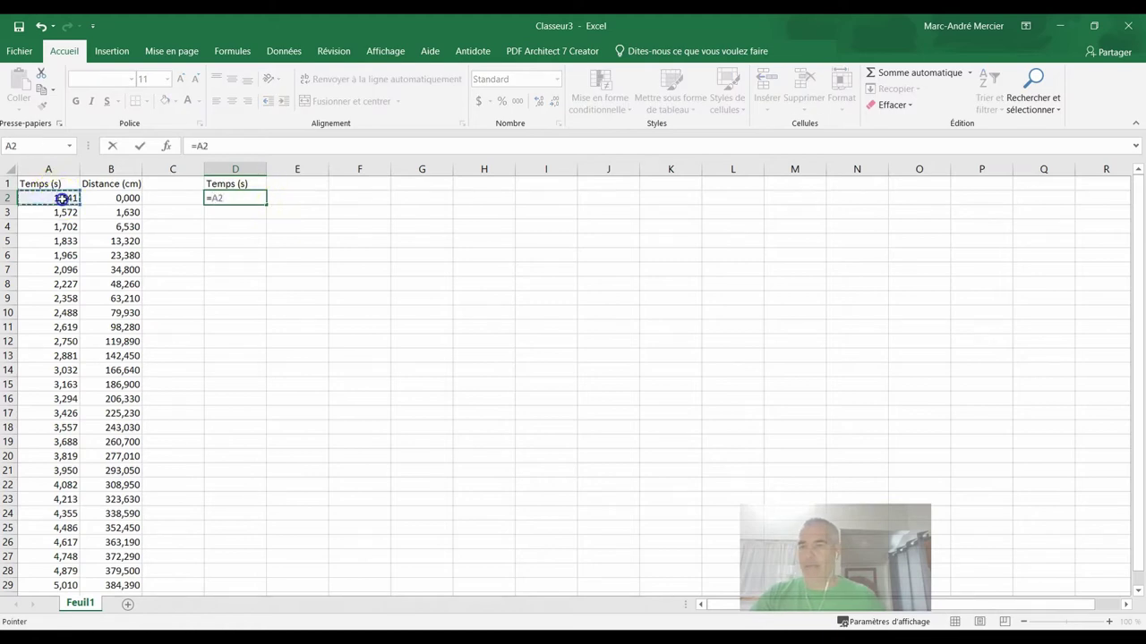
type("-")
left_click(62, 199)
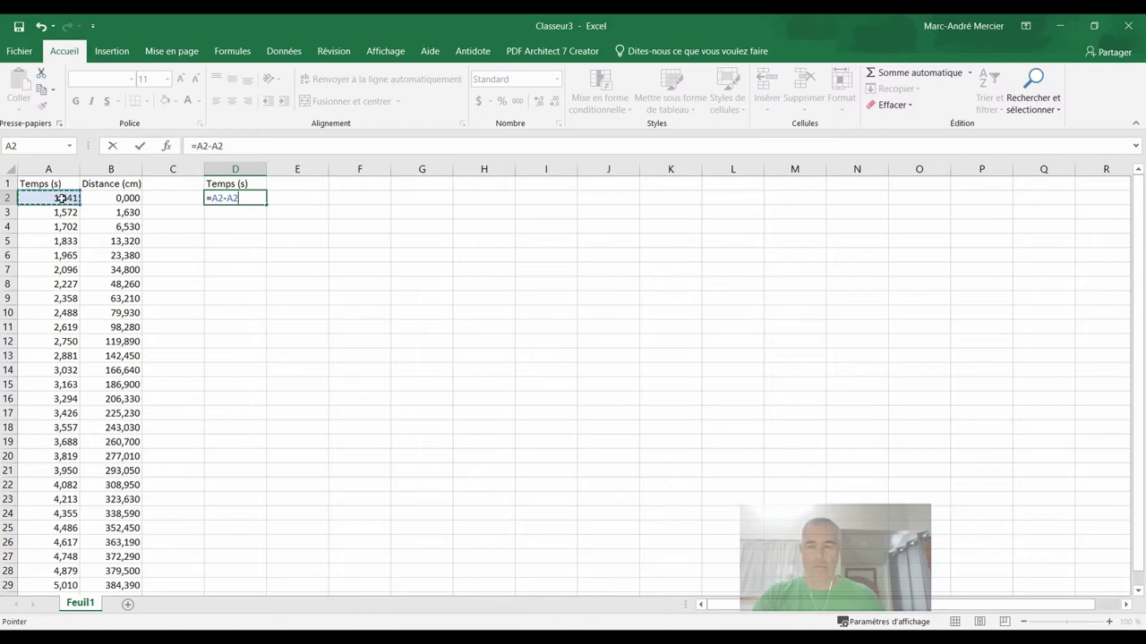
key("Return")
Copy the D2 formula down column D to row 30.
left_click(235, 198)
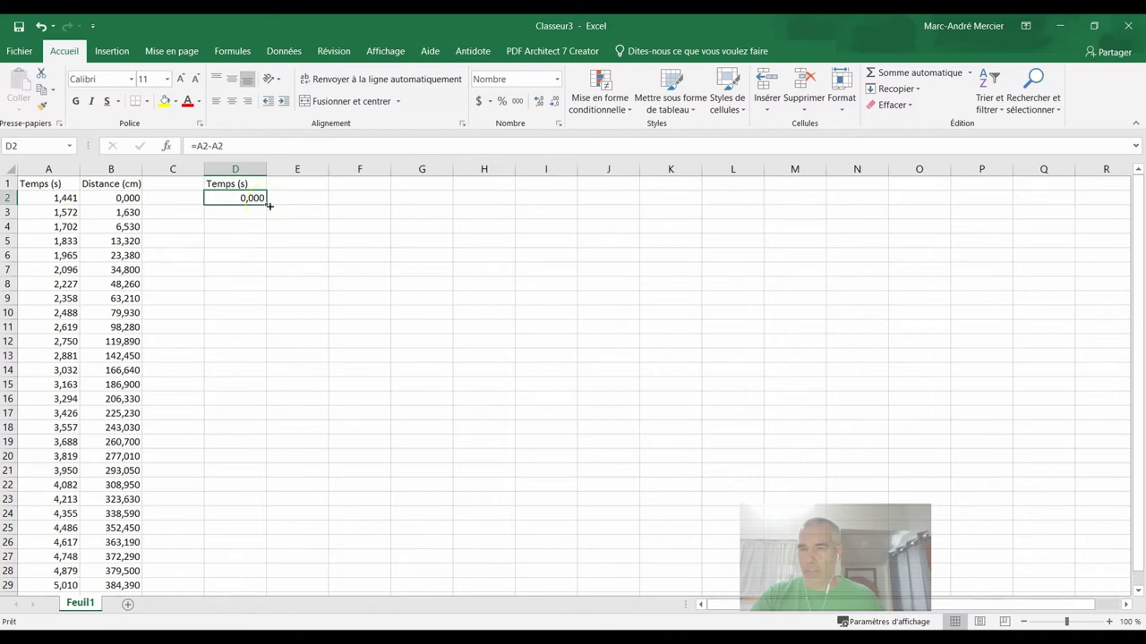
left_click_drag(266, 206, 250, 576)
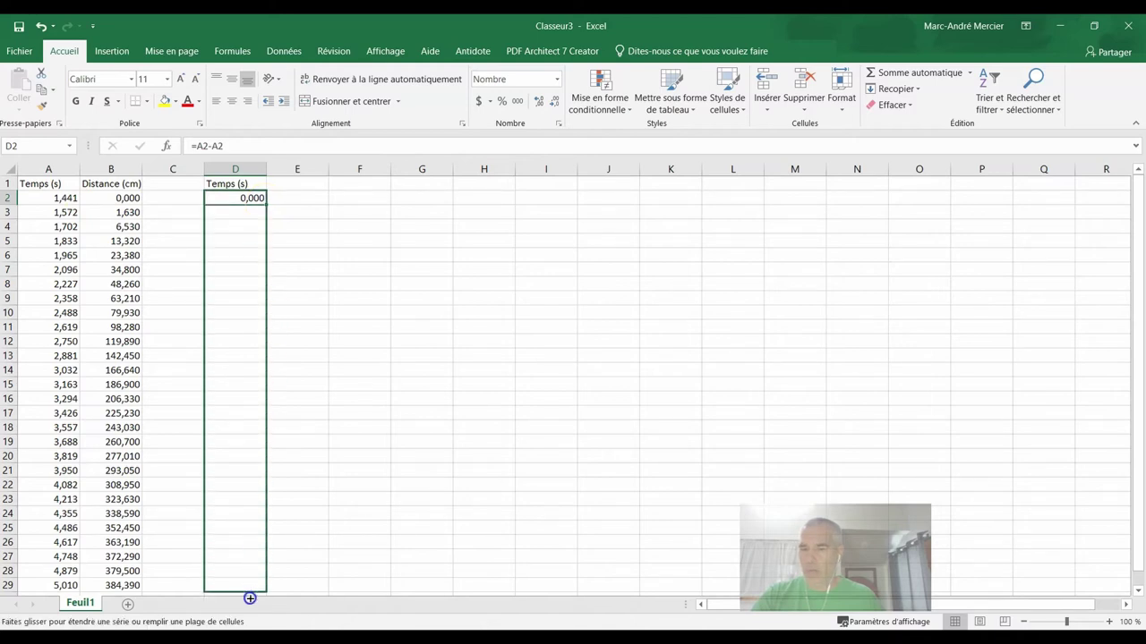
left_click_drag(249, 576, 248, 580)
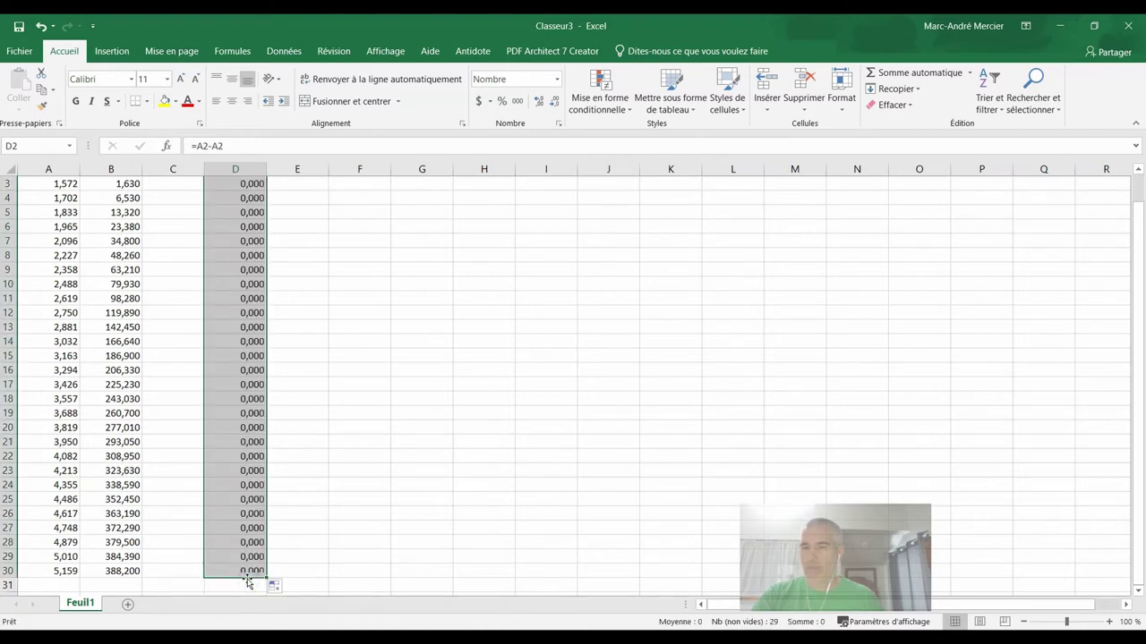
scroll(240, 443, "up", 1)
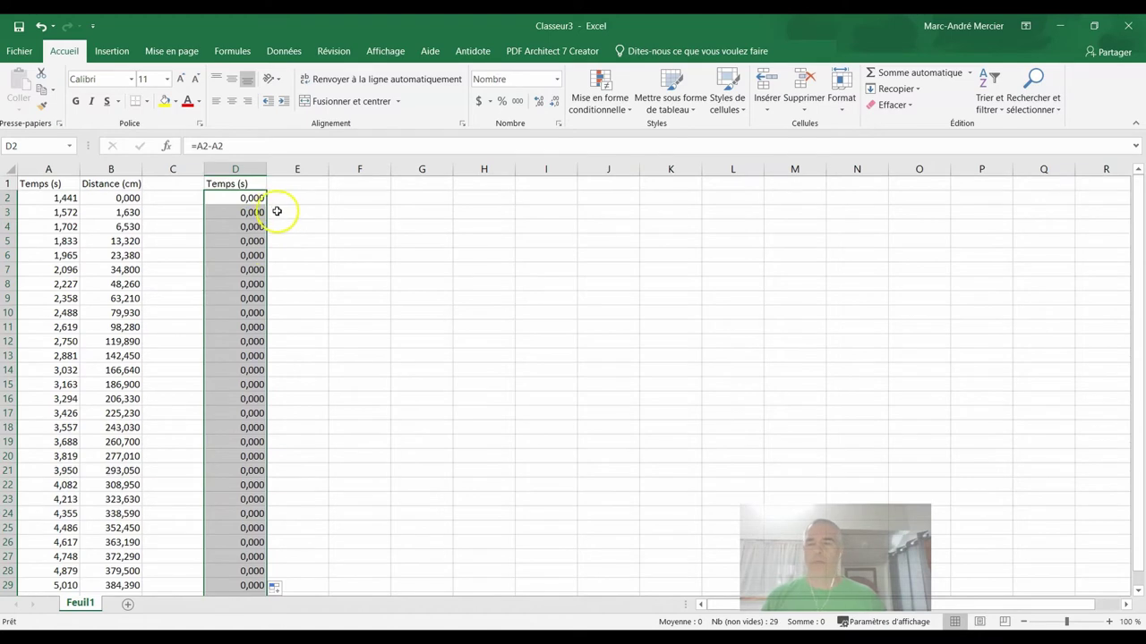
left_click(296, 212)
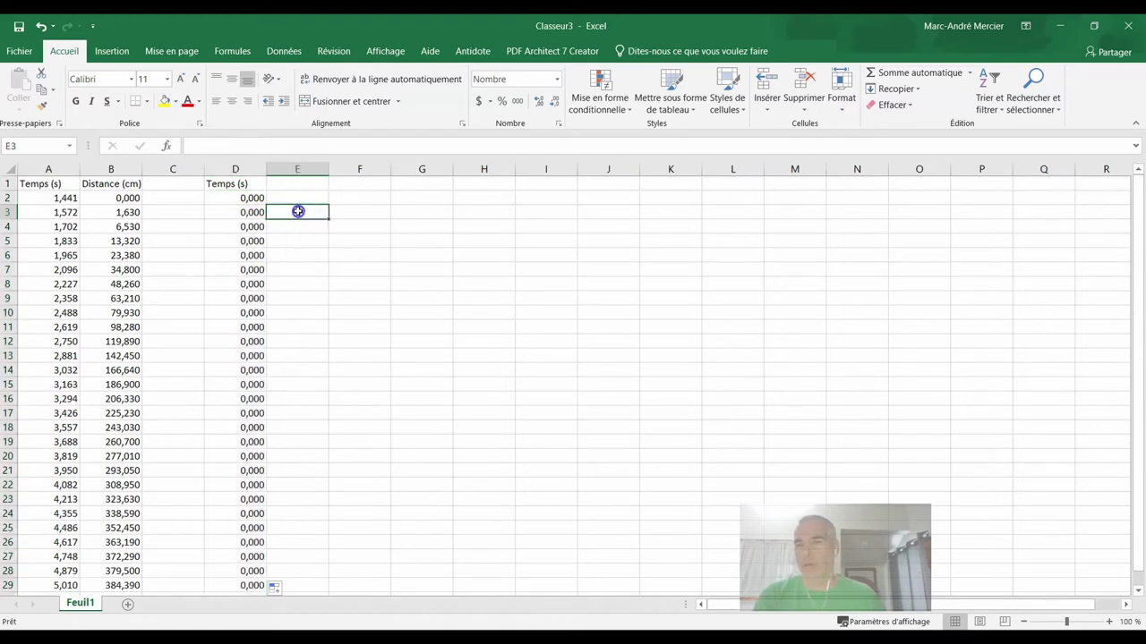
Inspect the copied formulas in D2, D3 and the cells below.
left_click(251, 215)
left_click(252, 199)
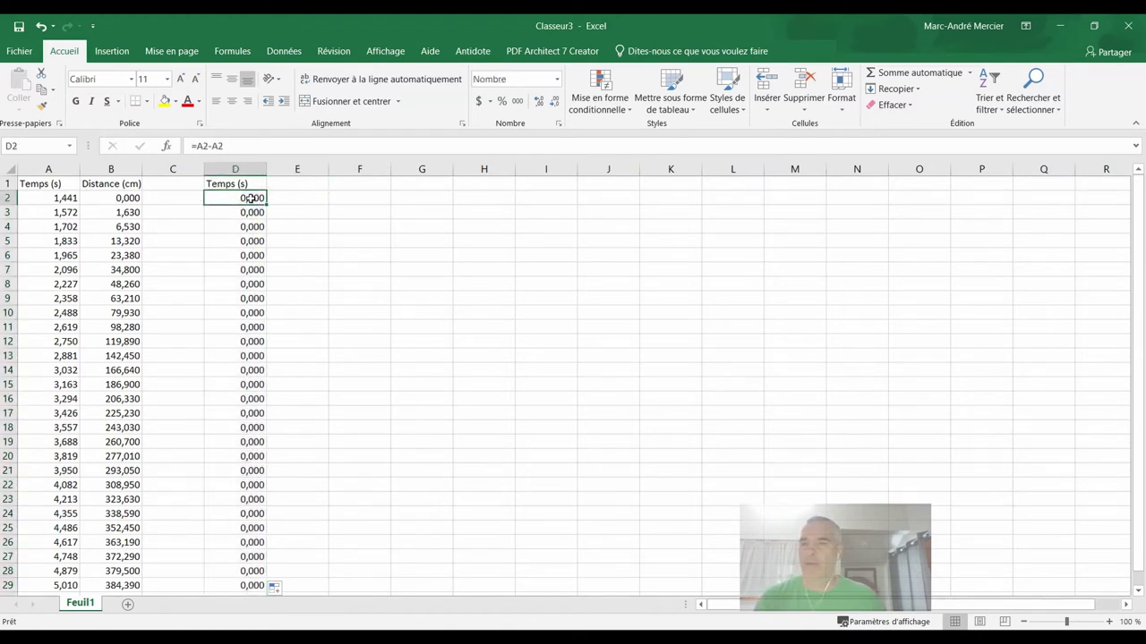
left_click(237, 209)
key("Down")
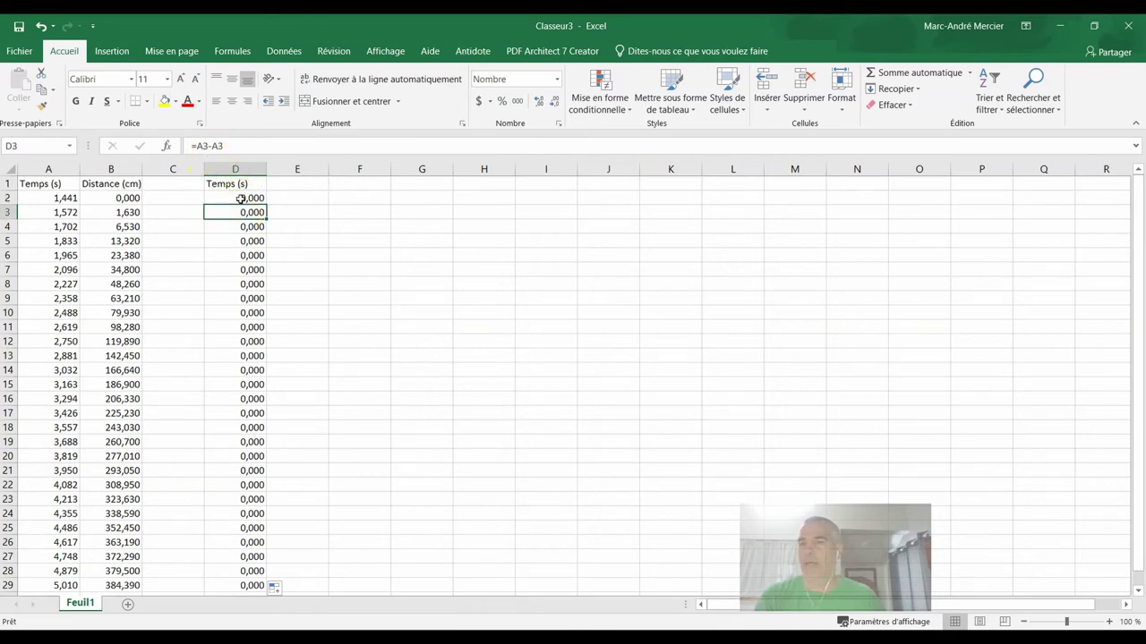
key("Down")
key("Down")
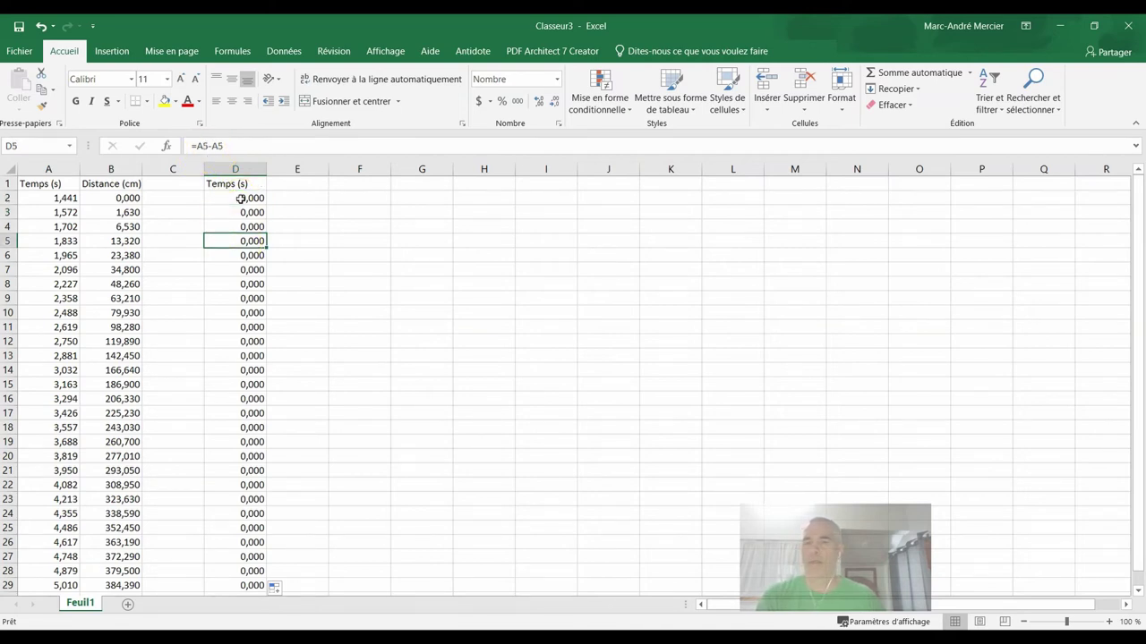
key("Down")
key("Up")
key("Up")
key("Up")
key("Up")
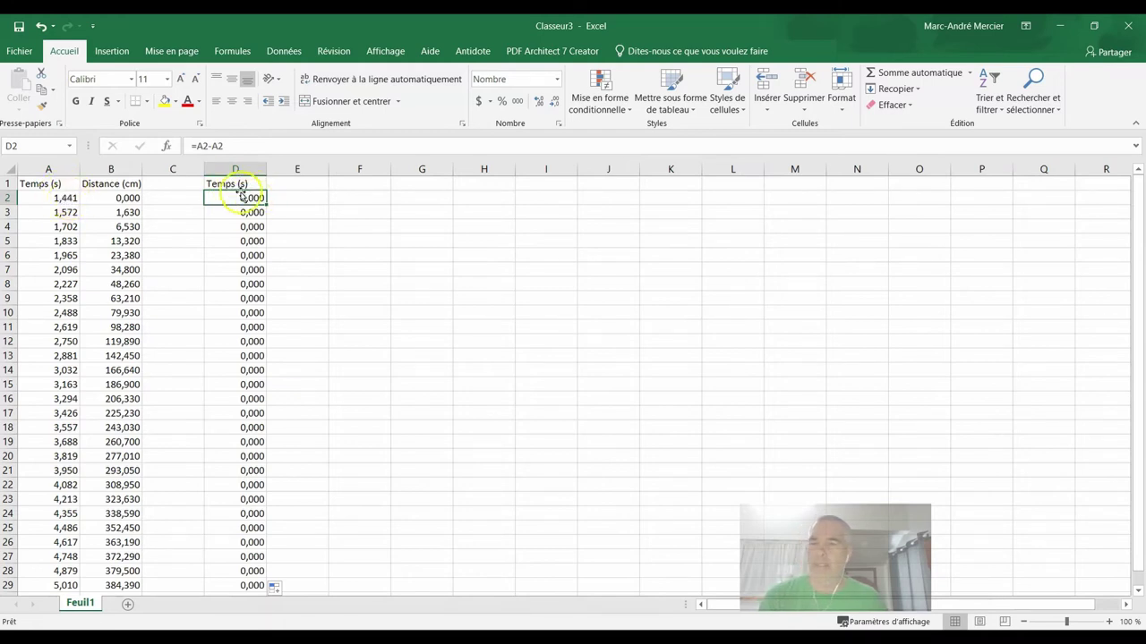
Change D2 to =A2-$A$2 and copy it down to D30.
left_click(208, 146)
type("$A$")
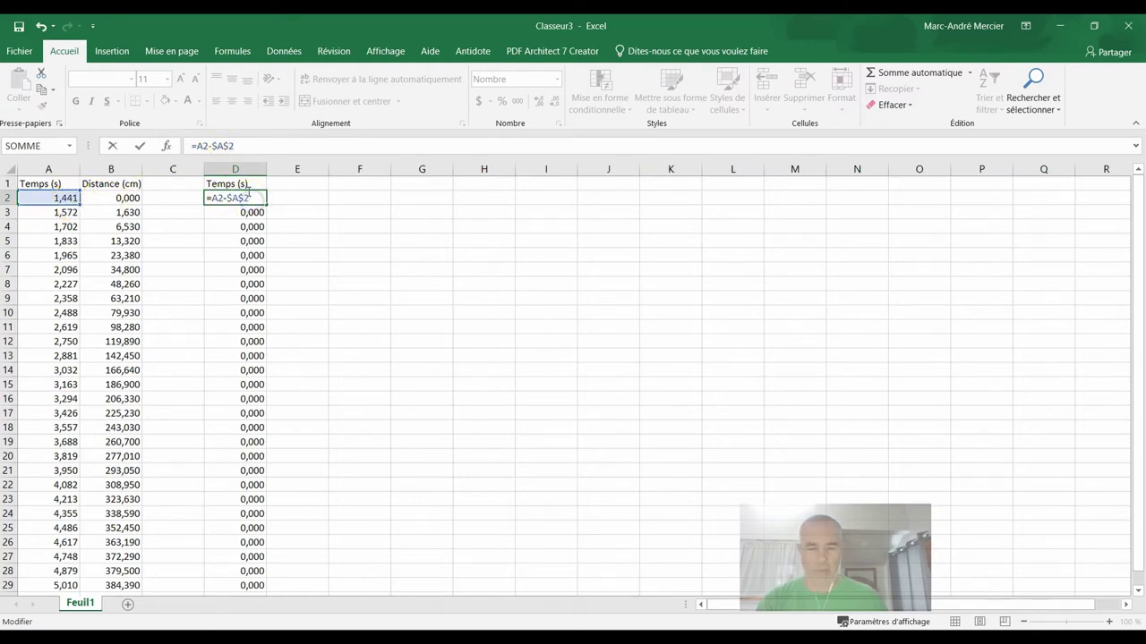
key("Return")
left_click(255, 199)
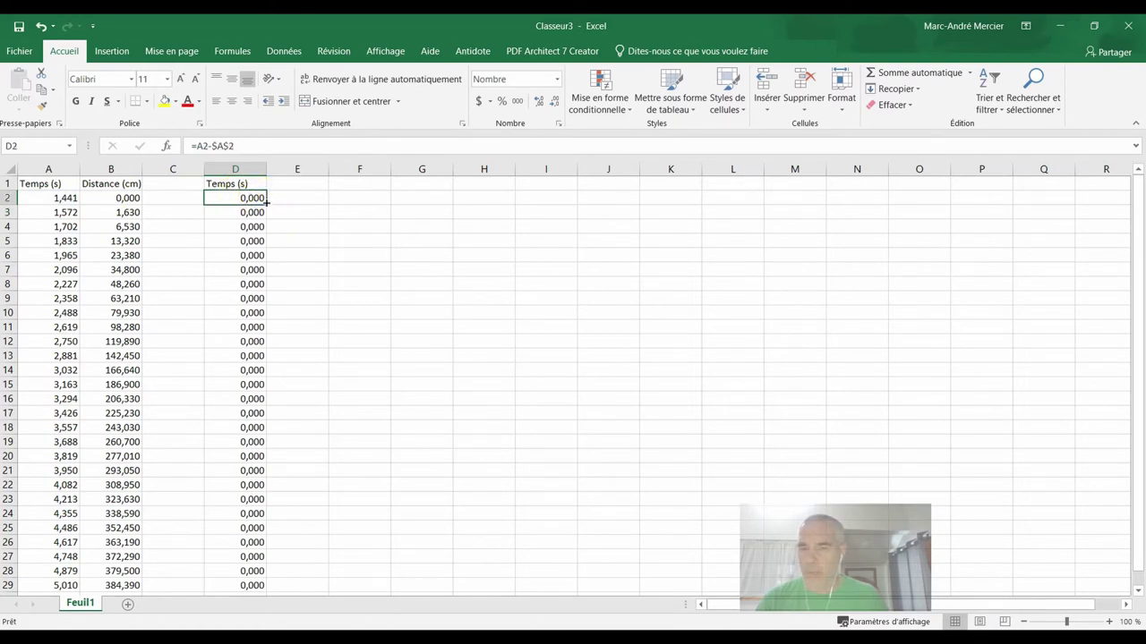
mouse_move(266, 203)
left_mouse_down()
mouse_move(233, 454)
mouse_move(240, 582)
left_mouse_up()
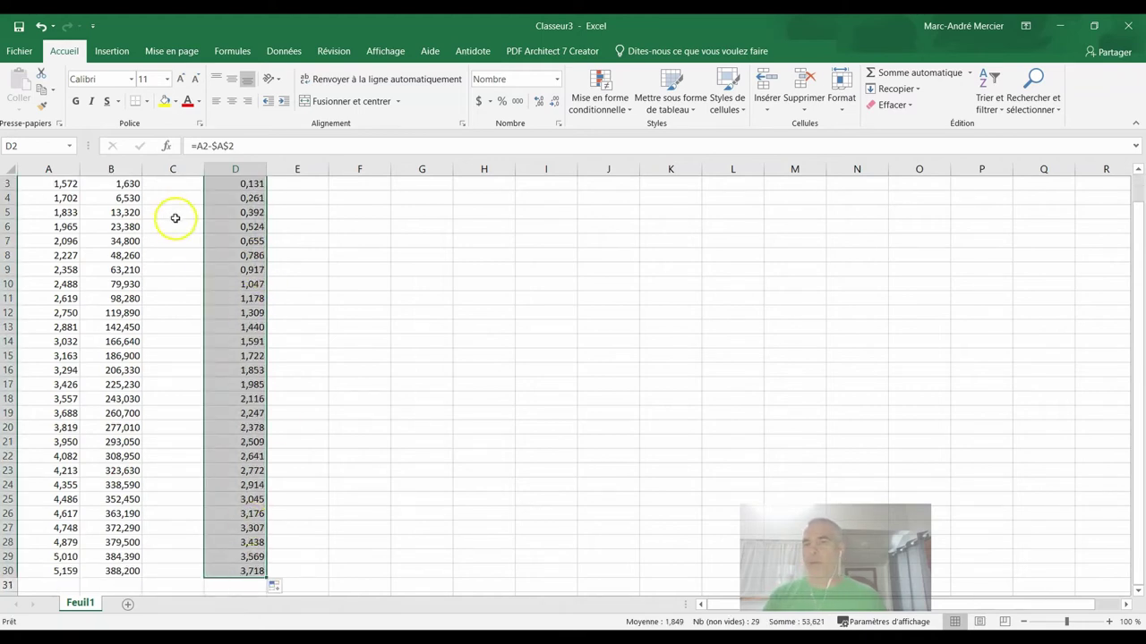
scroll(175, 218, "up", 1)
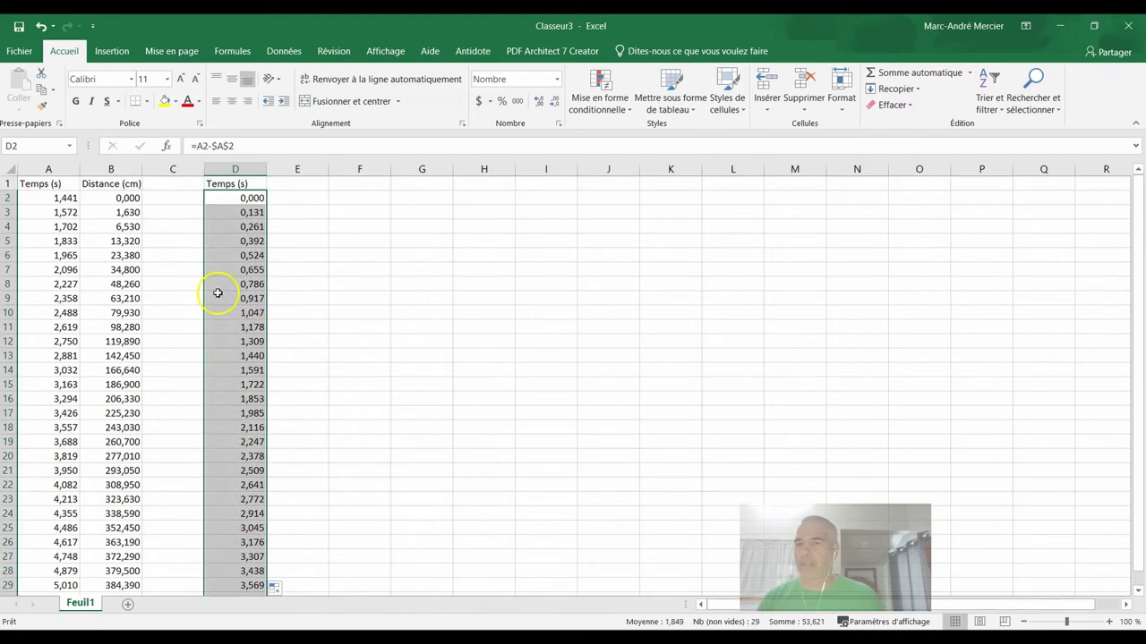
Verify the formulas in D4 through D6, ending back on D2.
left_click(237, 212)
left_click(233, 229)
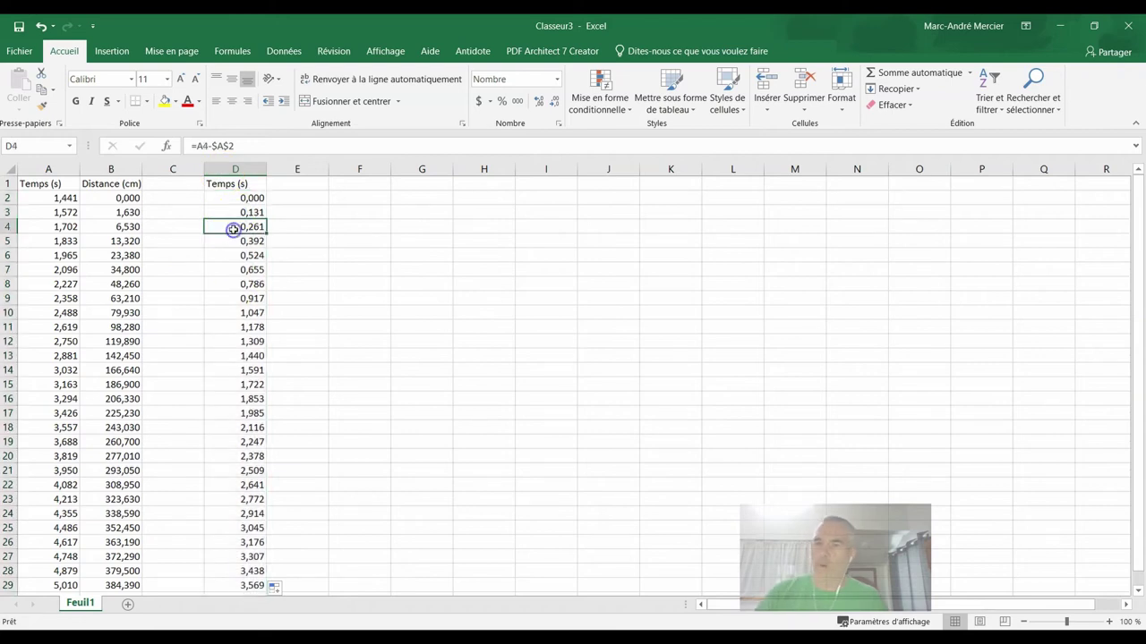
left_click(231, 241)
left_click(230, 257)
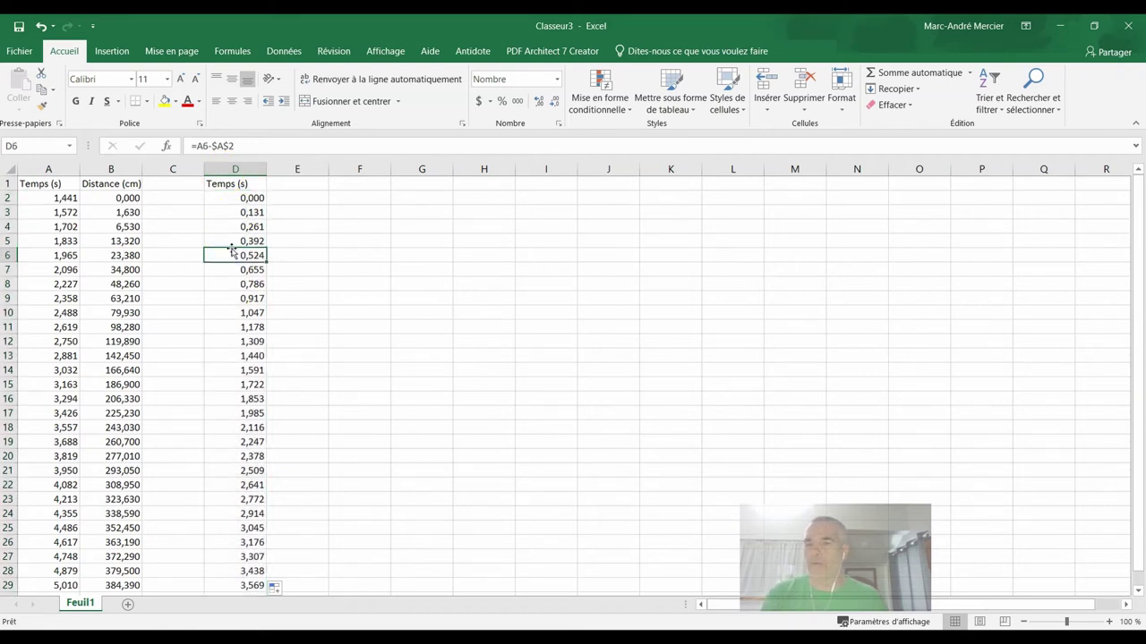
left_click(247, 199)
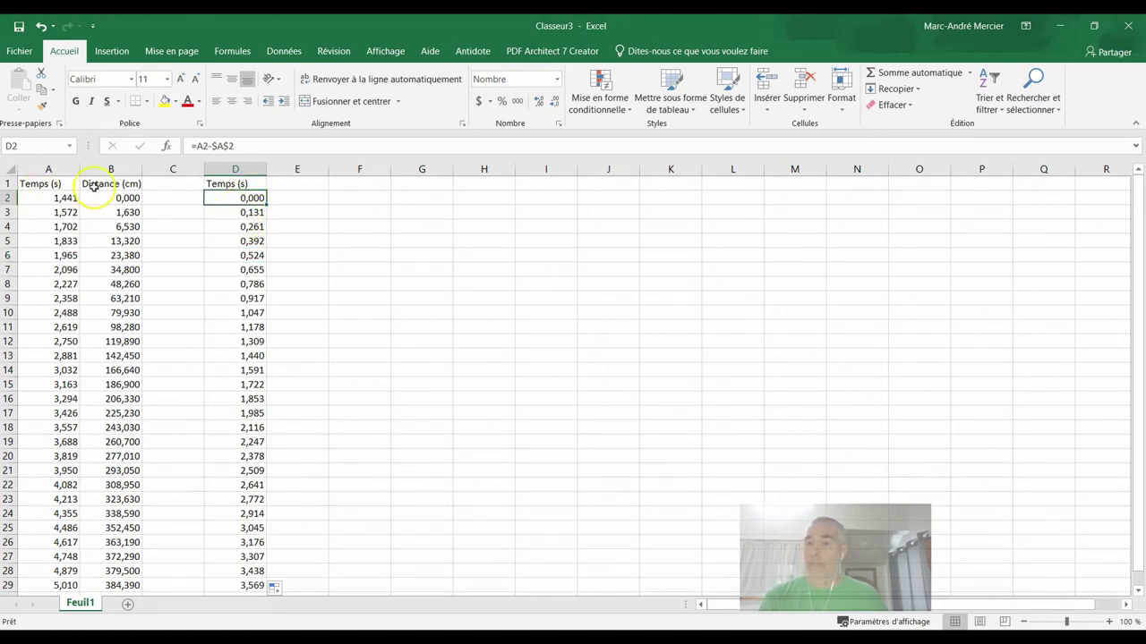
Head column E 'Distance (m)' and enter =B2/100 in E2.
left_click(308, 183)
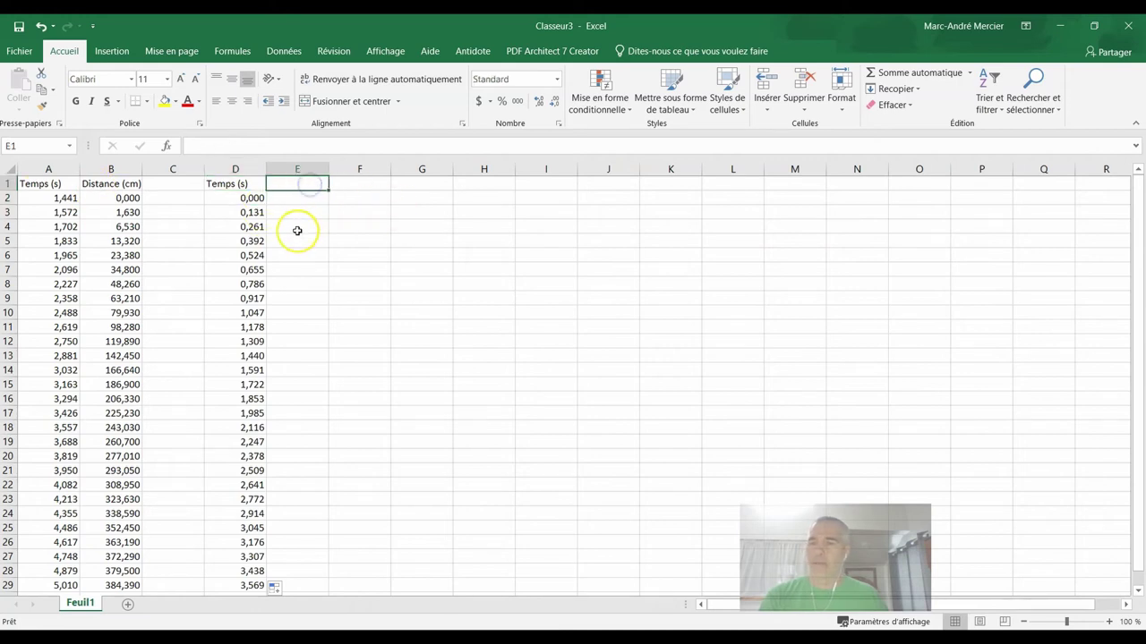
type("Distance (m")
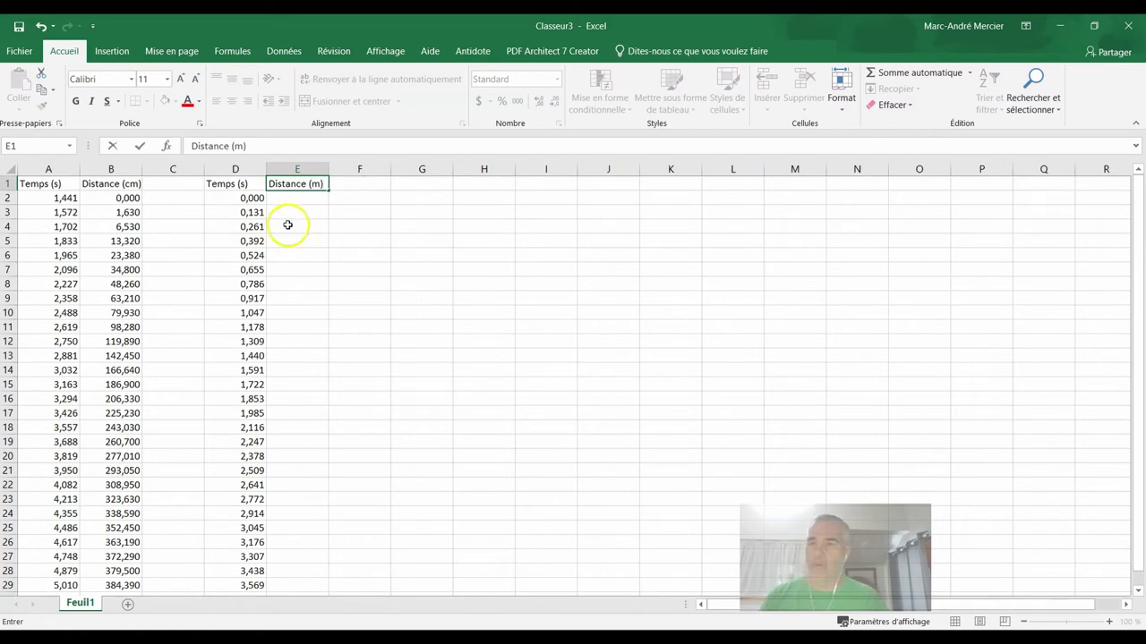
left_click(304, 199)
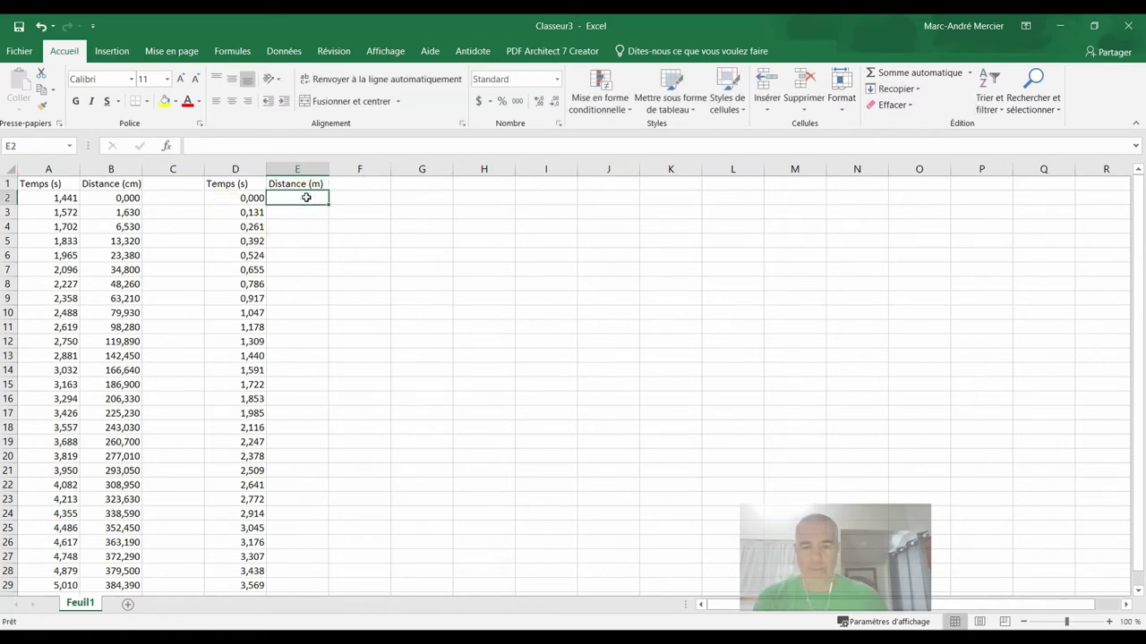
type("=")
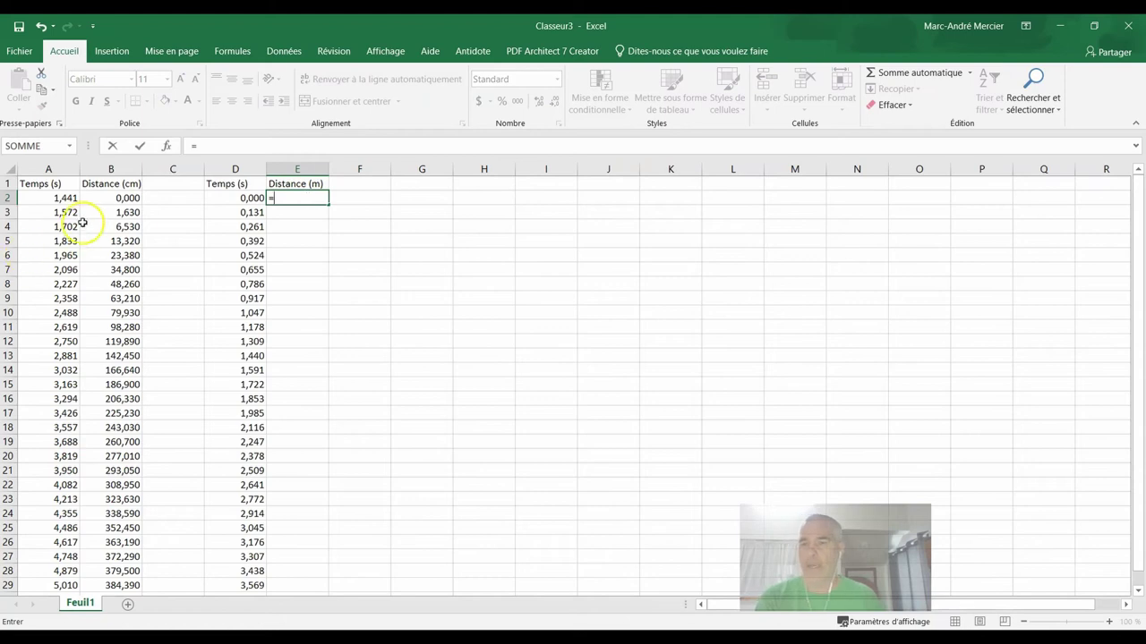
left_click(109, 199)
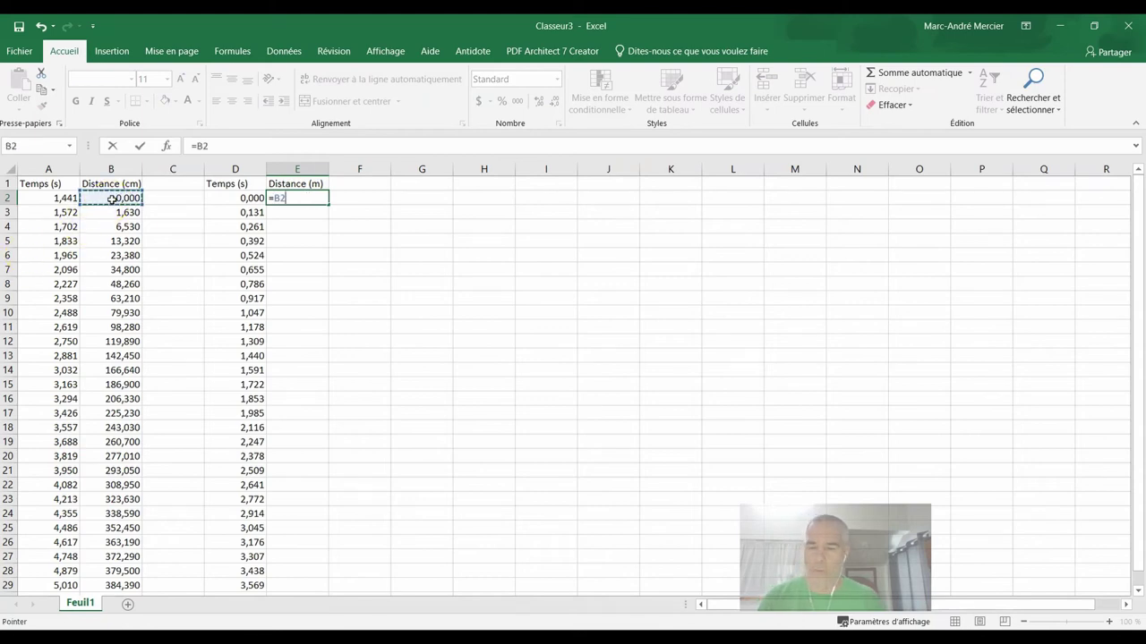
type("/100")
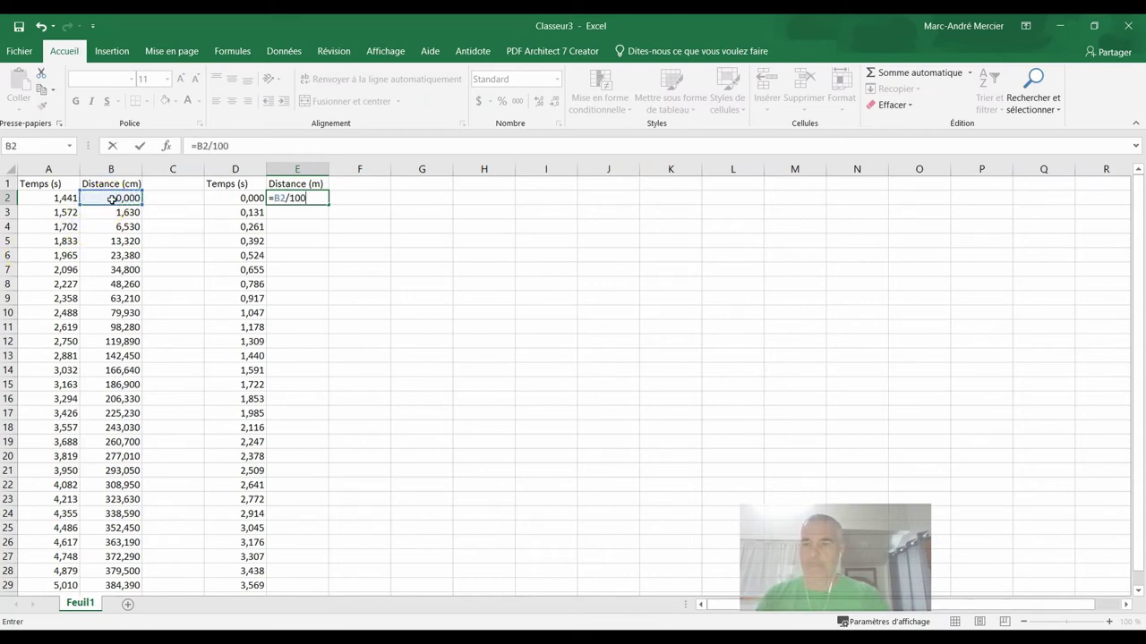
key("ctrl+Return")
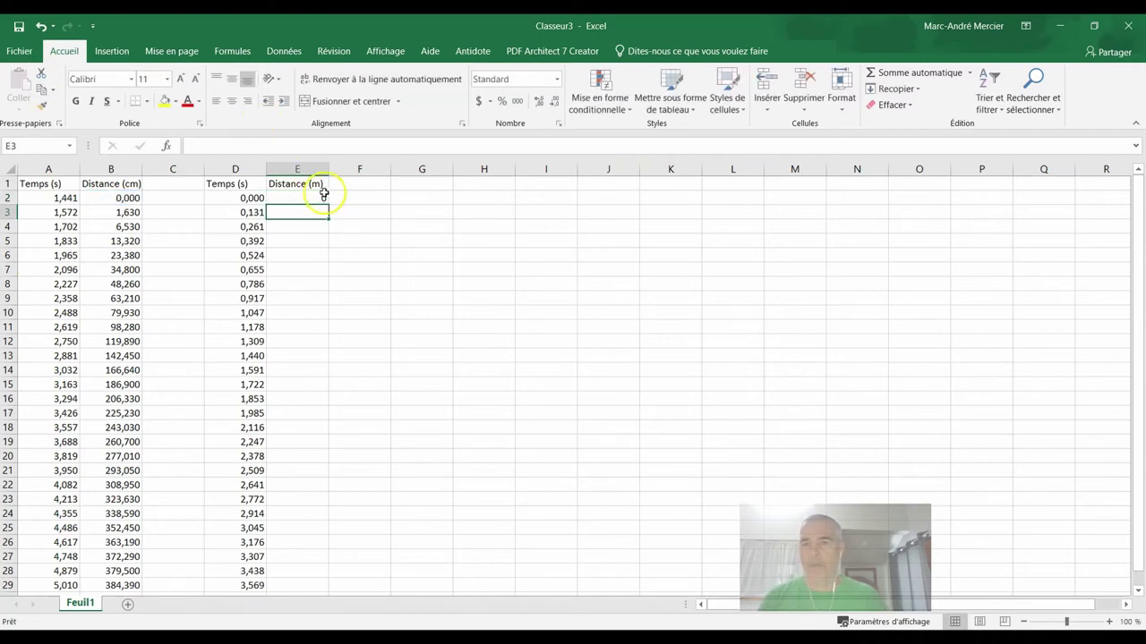
Fill the E2 formula down to E30 and display five decimals.
left_click_drag(330, 205, 307, 583)
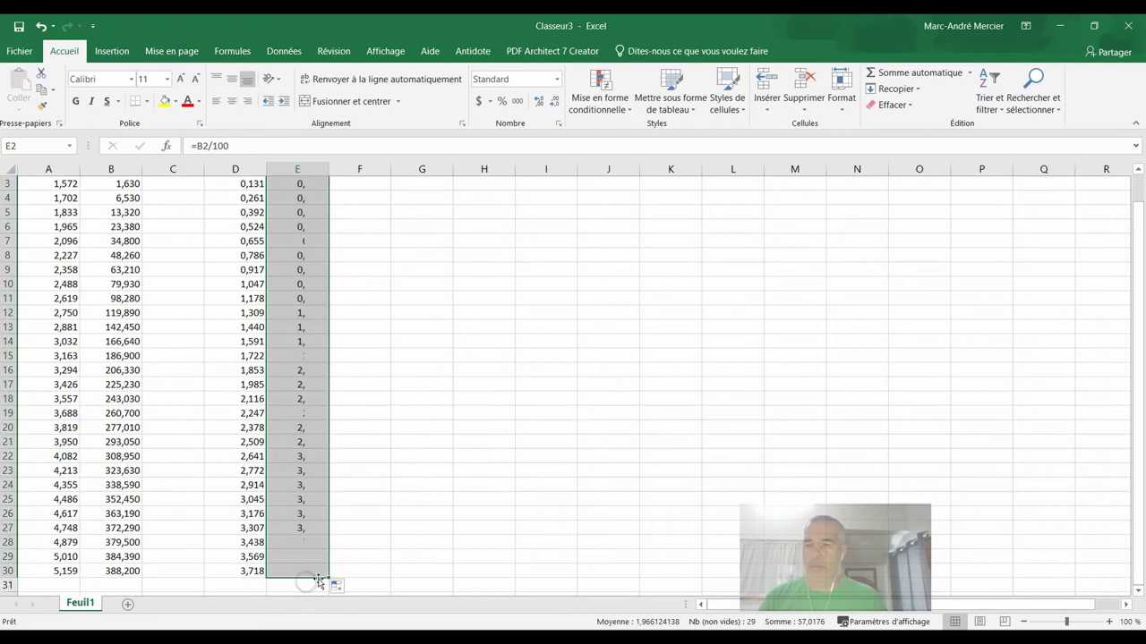
scroll(309, 269, "up", 1)
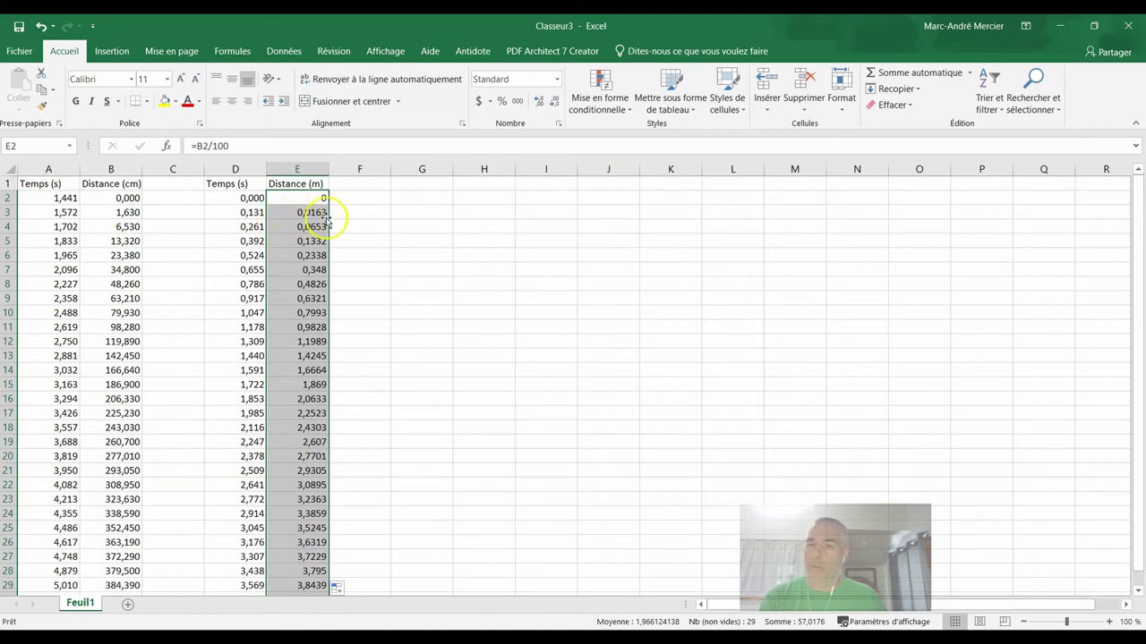
left_click(540, 102)
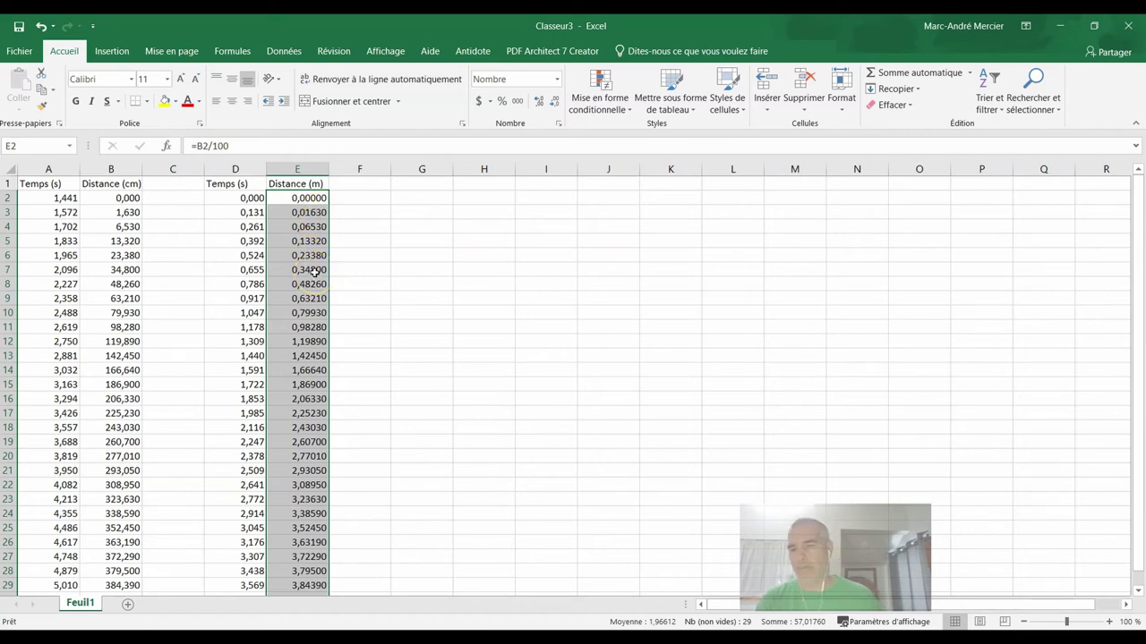
left_click(393, 256)
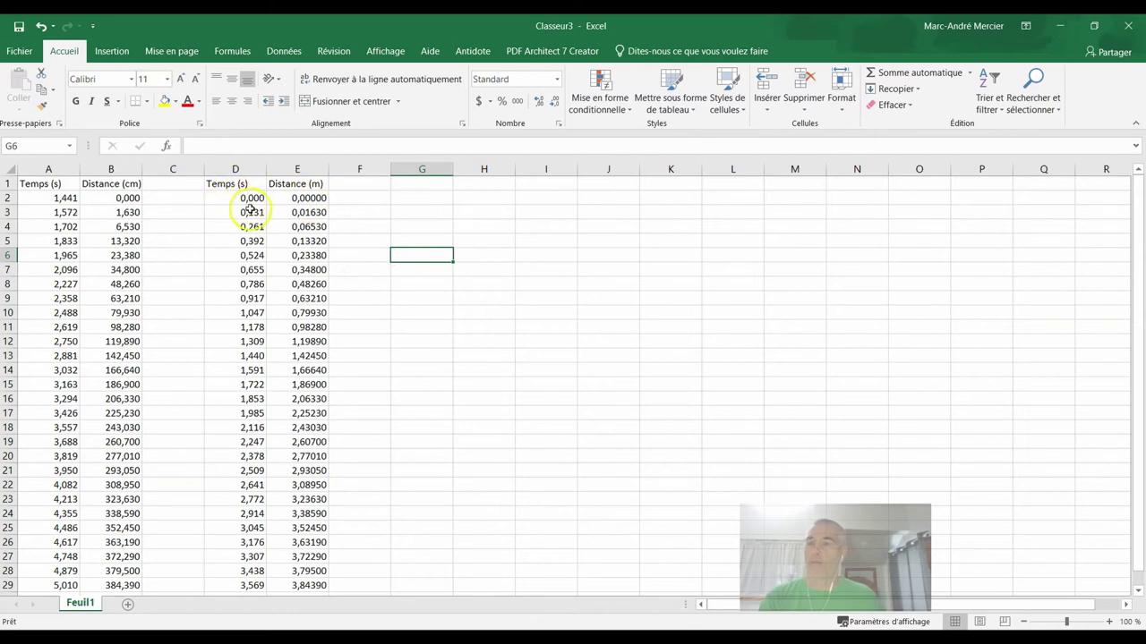
Insert a plain scatter chart of the data in D2:E30.
mouse_move(234, 199)
left_mouse_down()
mouse_move(287, 600)
mouse_move(296, 578)
left_mouse_up()
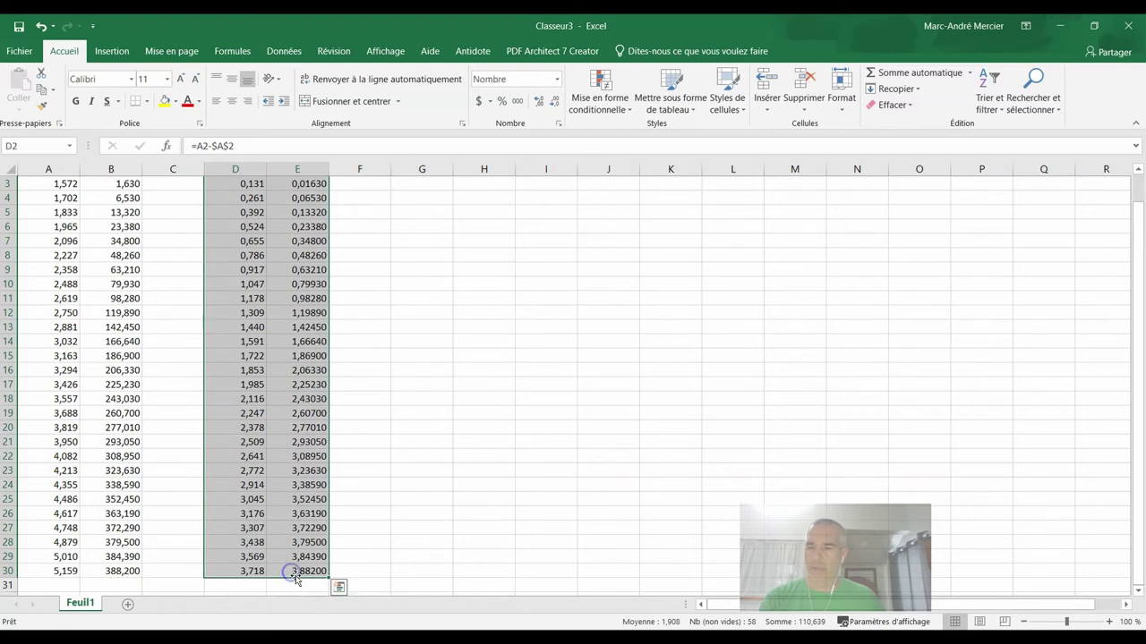
left_click(112, 51)
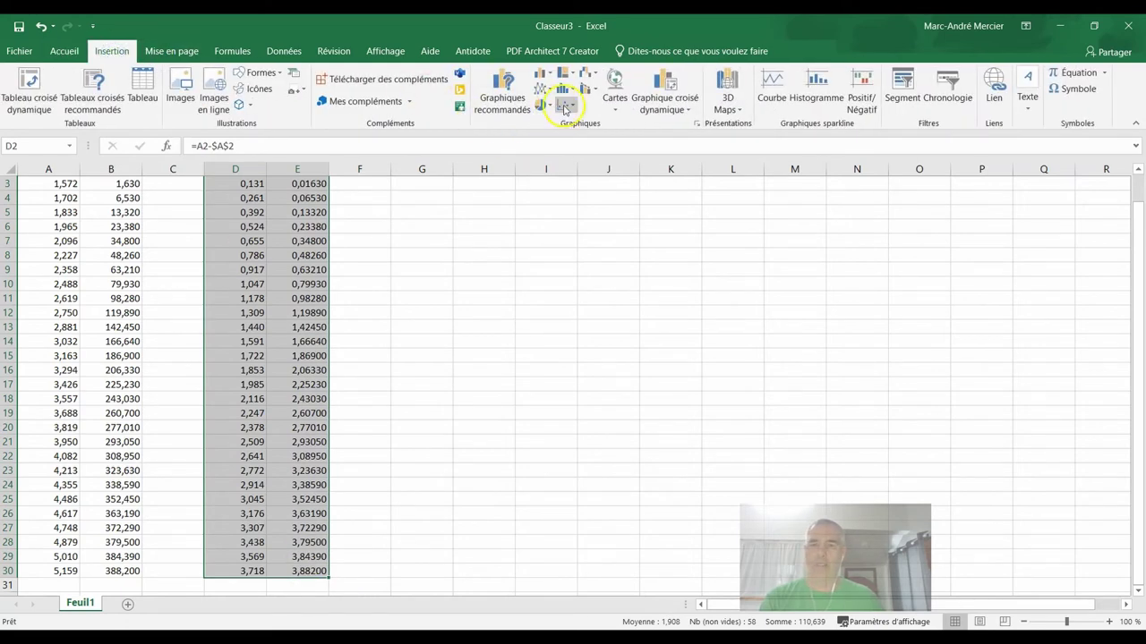
left_click(565, 109)
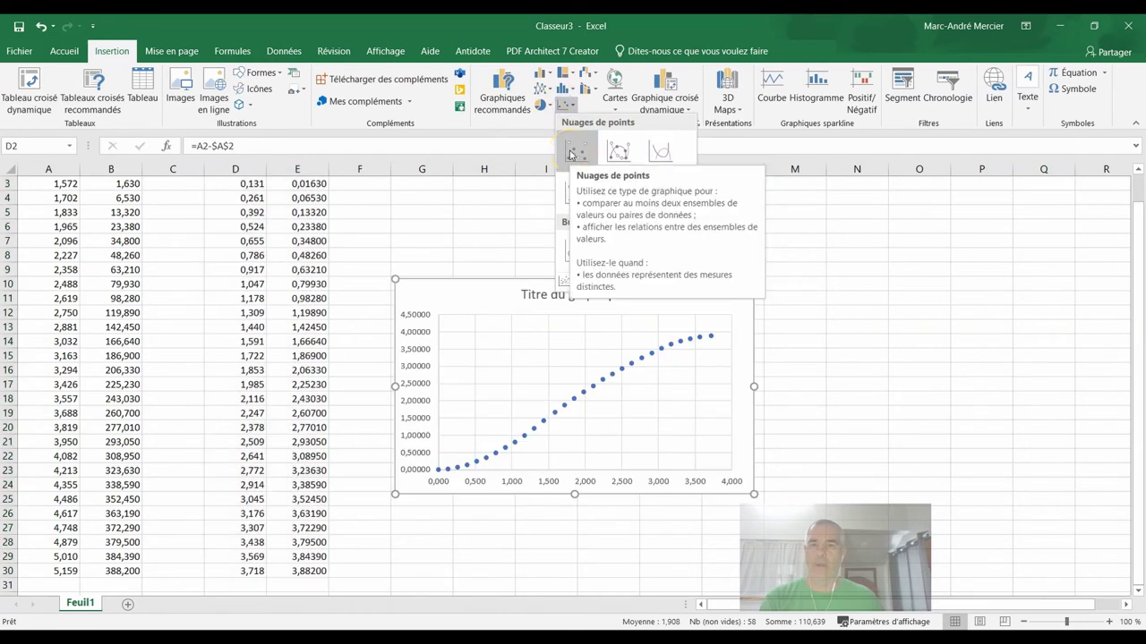
left_click(572, 154)
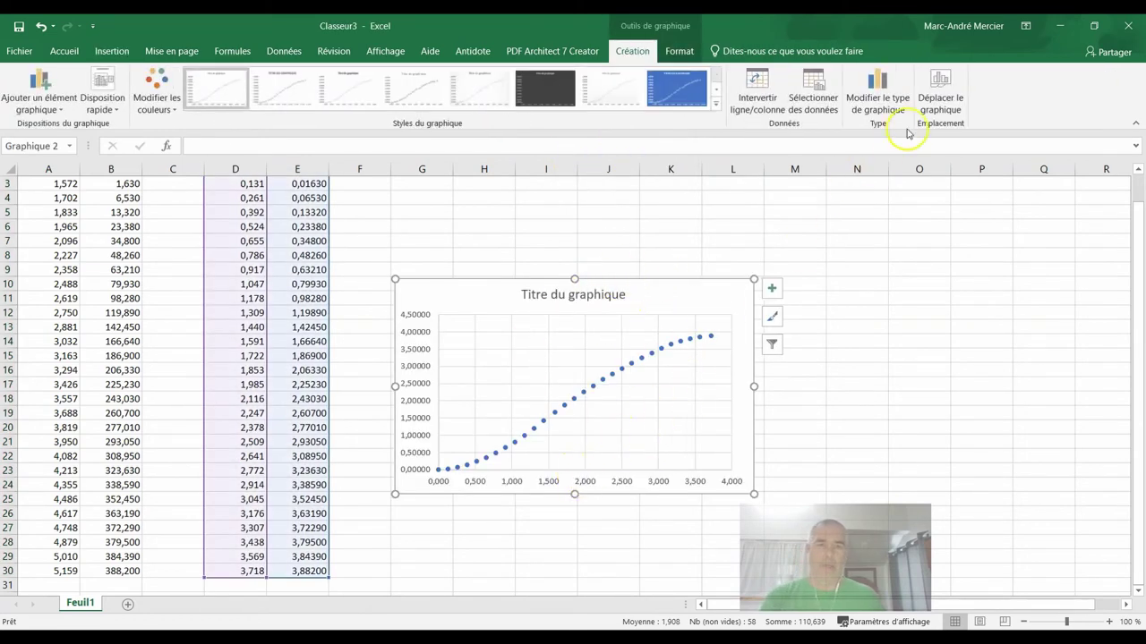
Move the chart onto its own new sheet, Graphique2.
left_click(941, 90)
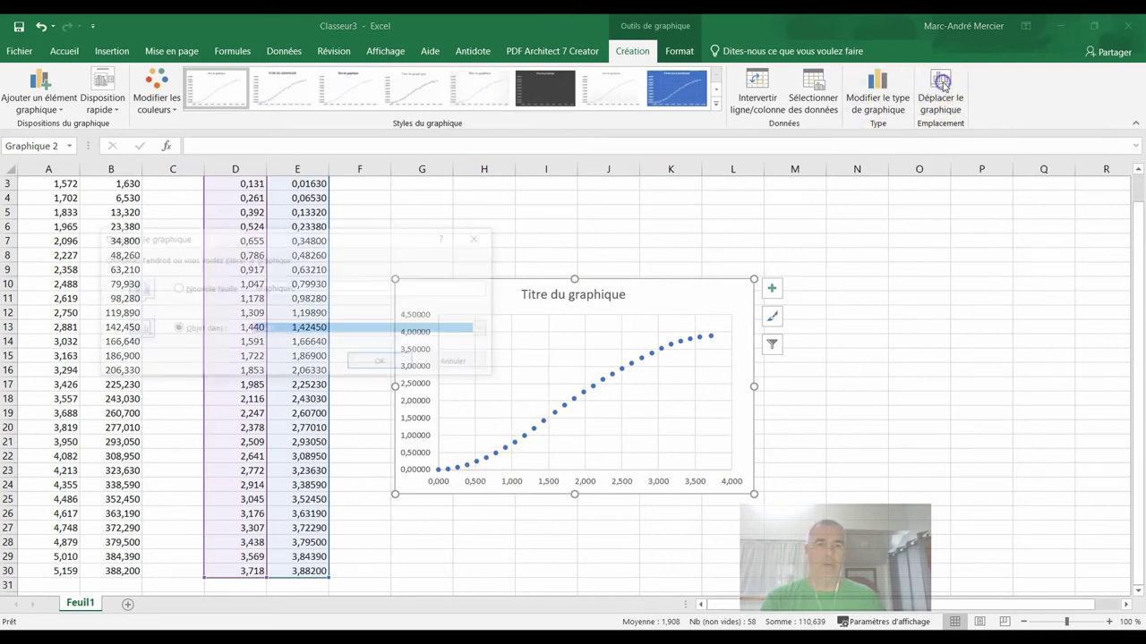
left_click(175, 289)
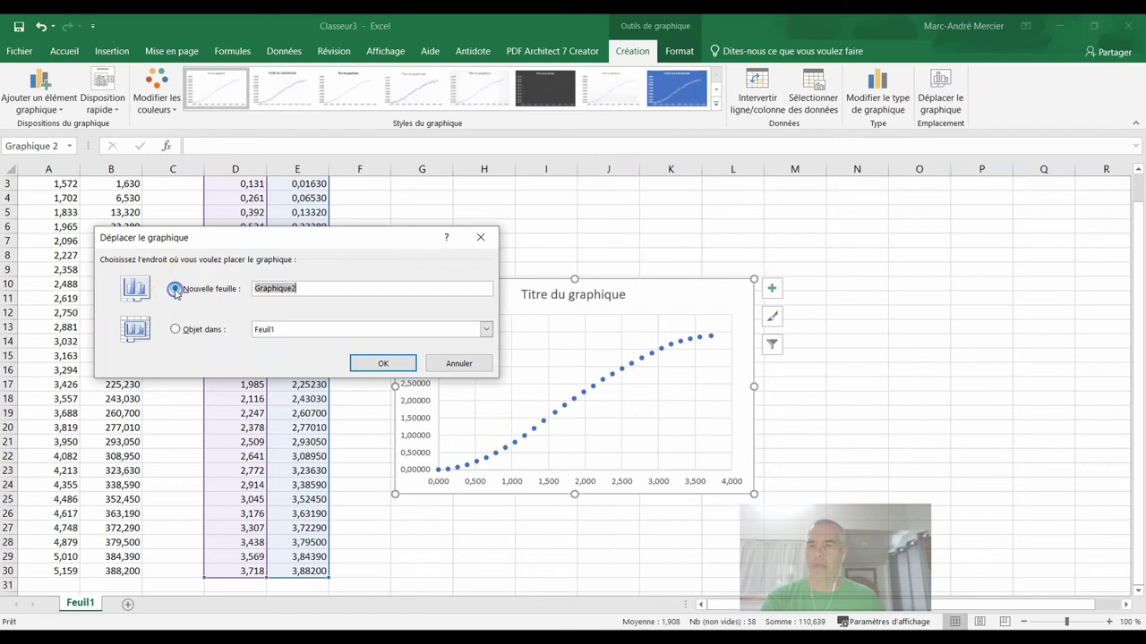
left_click(383, 363)
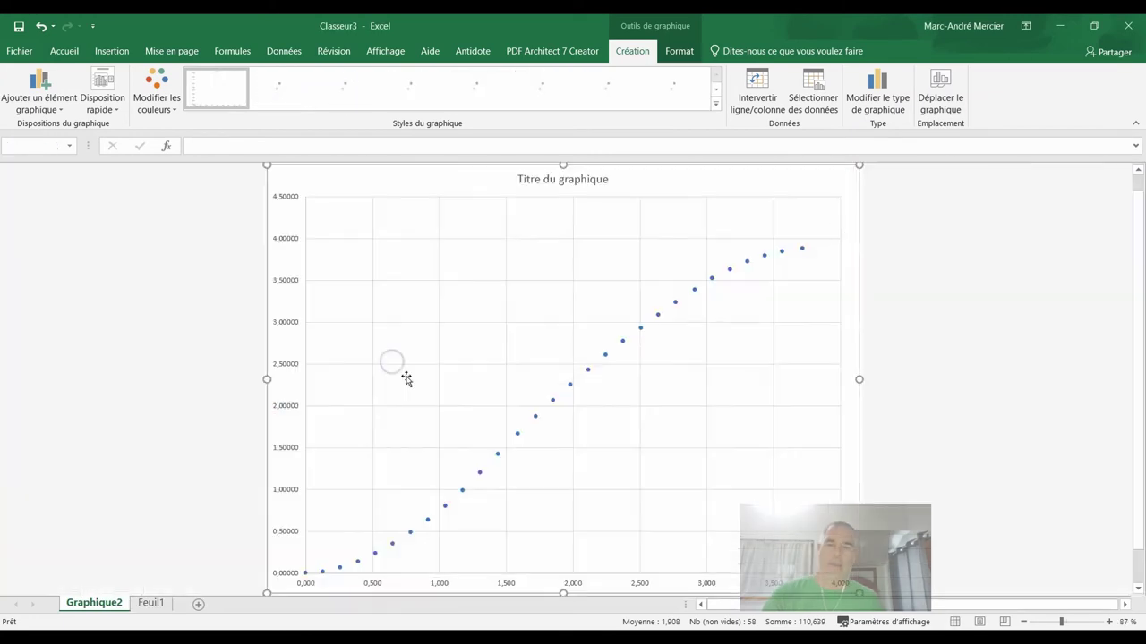
left_click(154, 603)
left_click(114, 604)
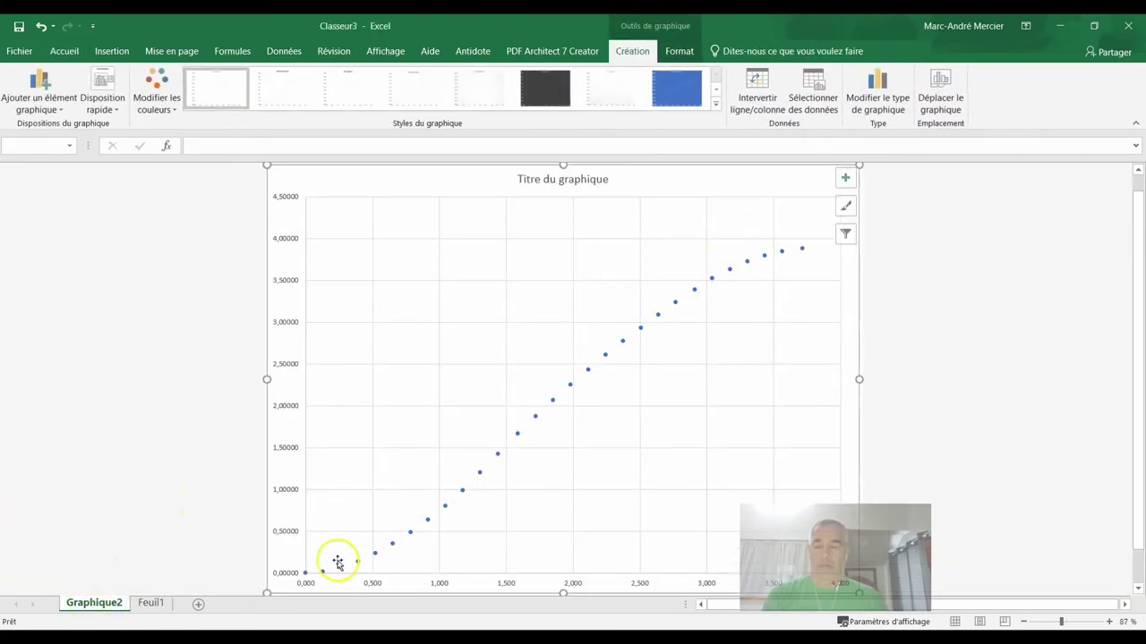
Replace the placeholder chart title with 'Distance en fonction du temps', correcting the capital-I typo.
left_click(574, 180)
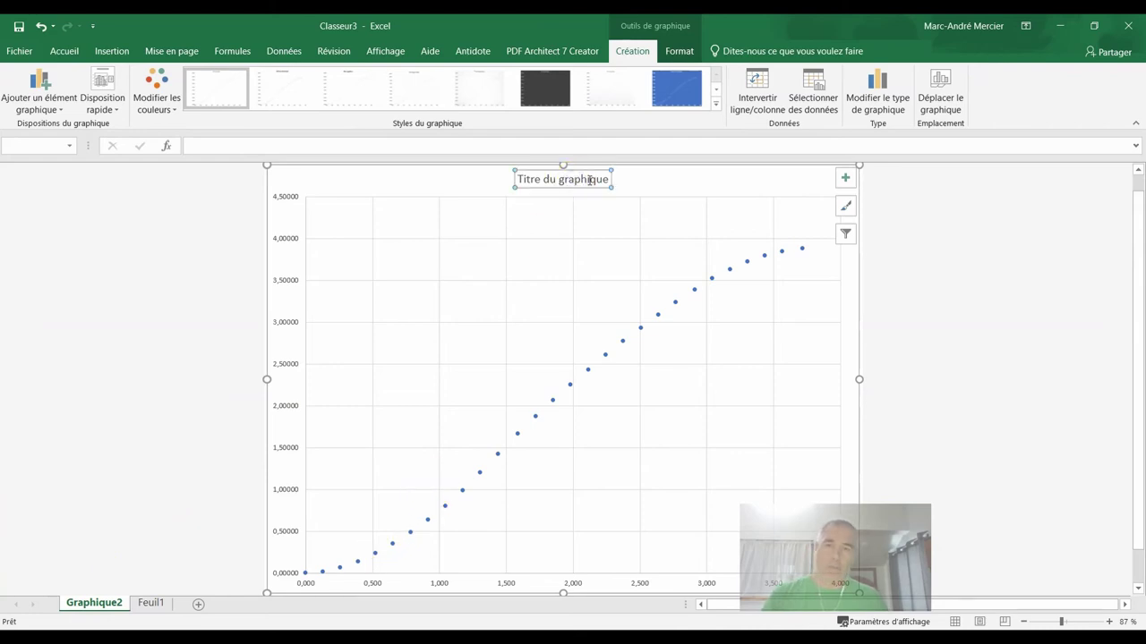
left_click_drag(608, 179, 441, 182)
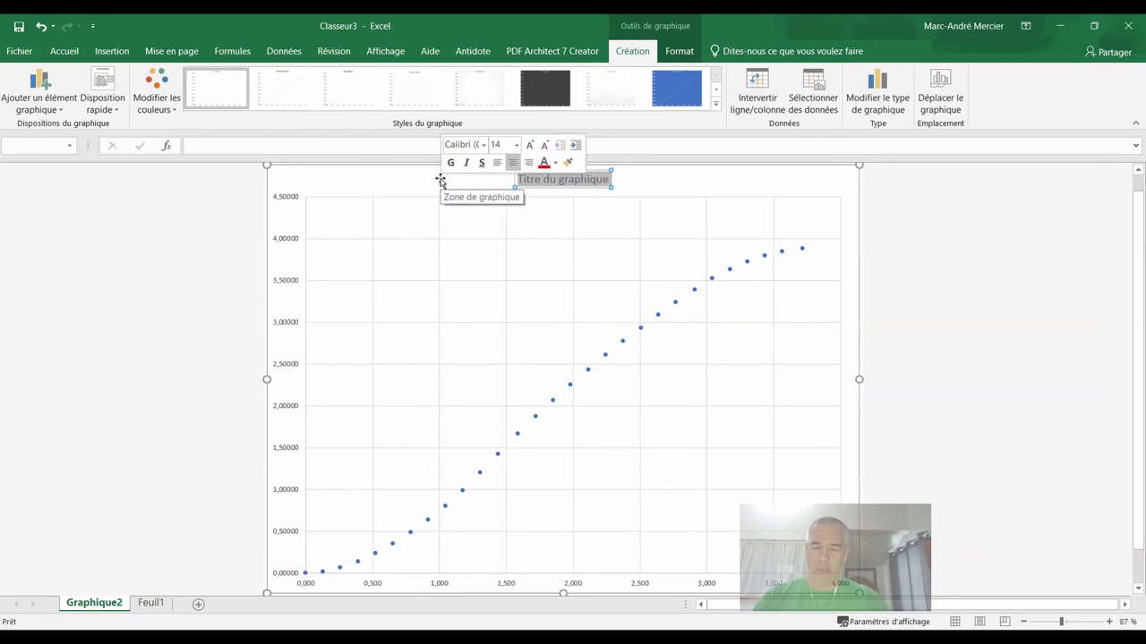
type("DIst")
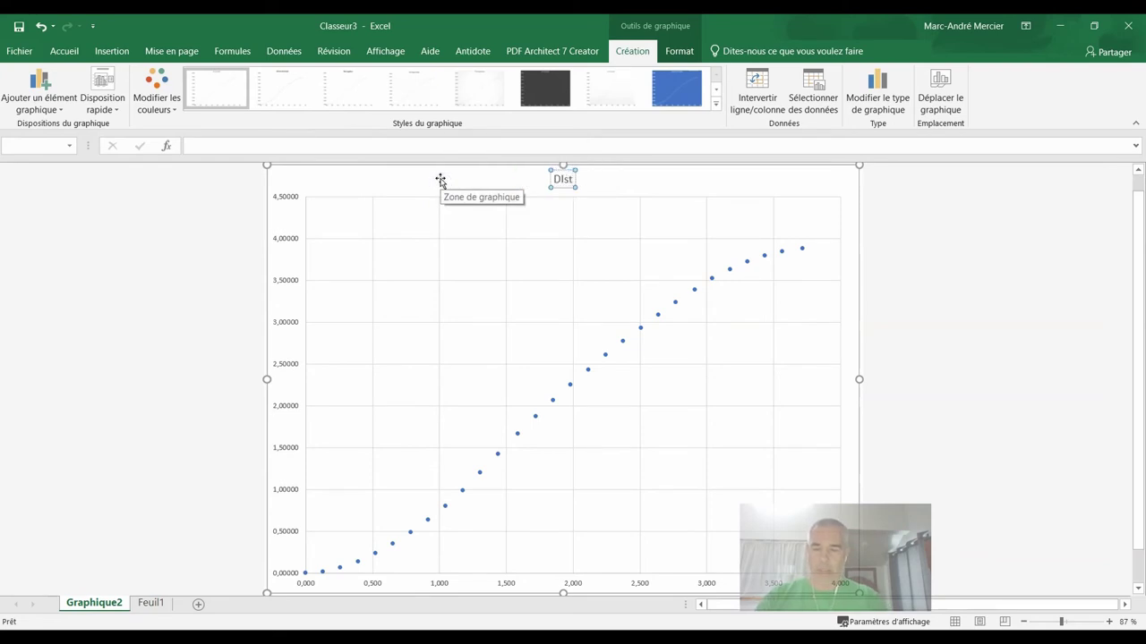
type("ance en foncti")
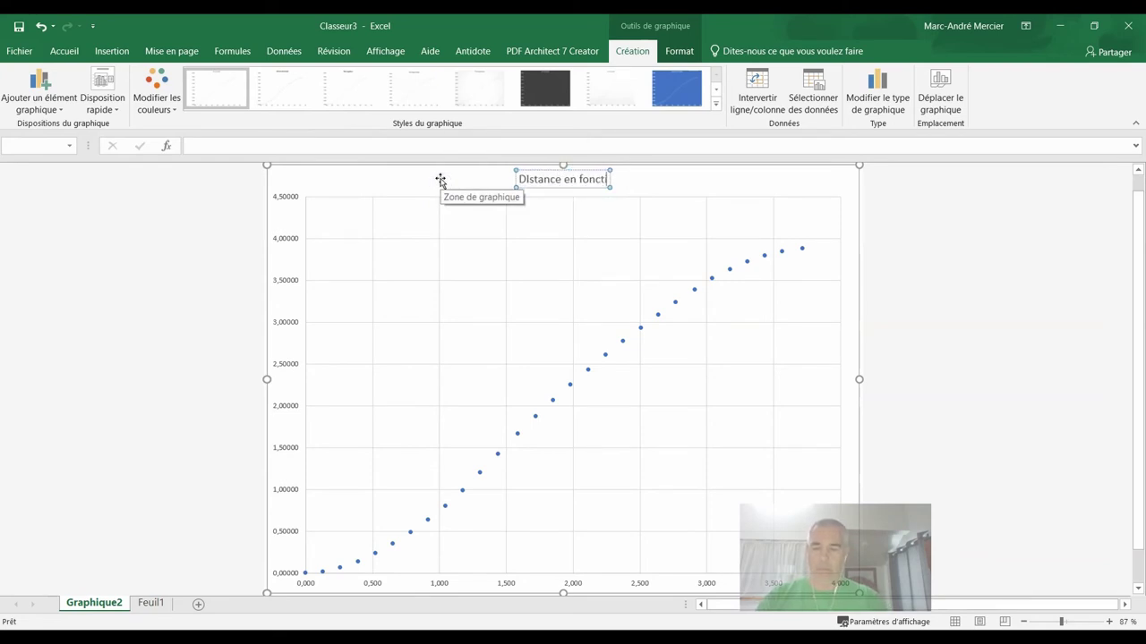
type("on du")
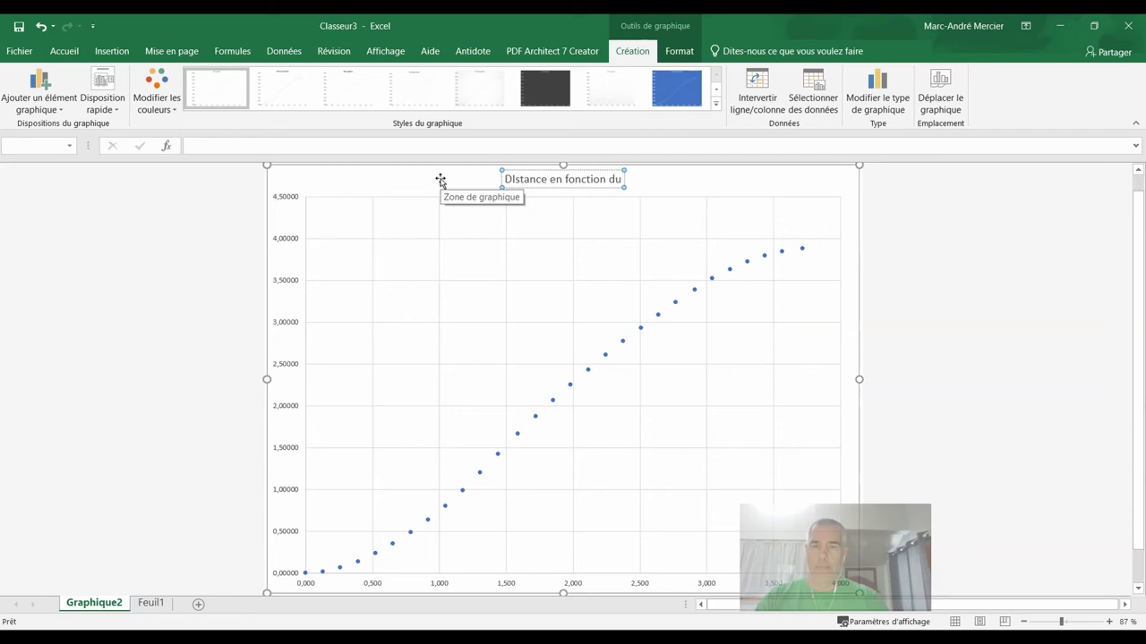
type(" temps")
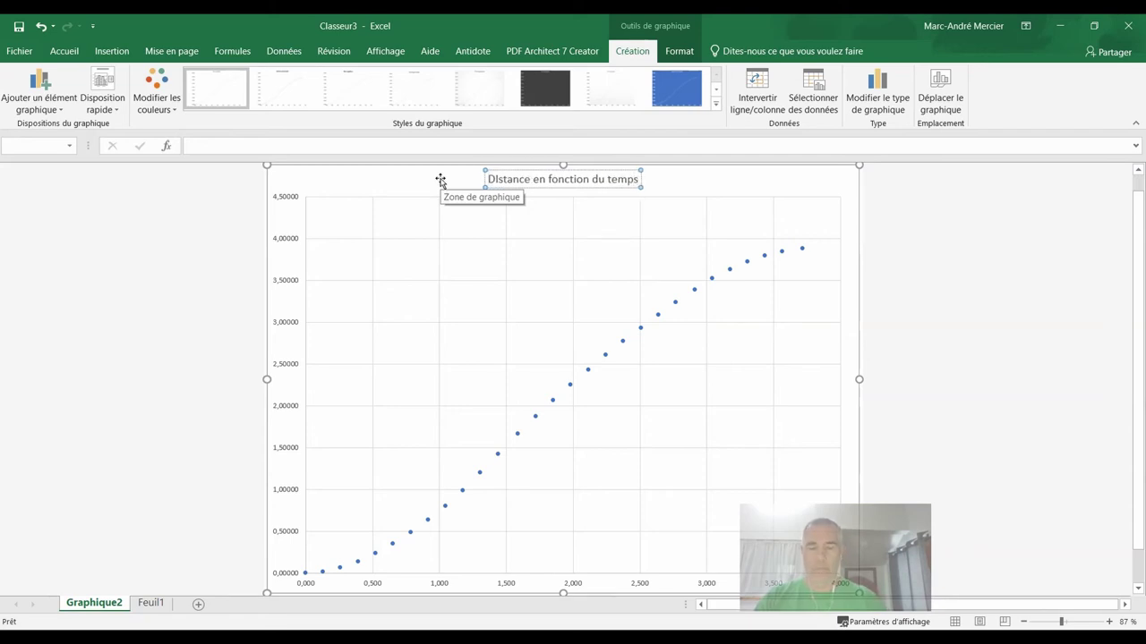
key("Home")
key("Right")
key("Right")
key("BackSpace")
type("i")
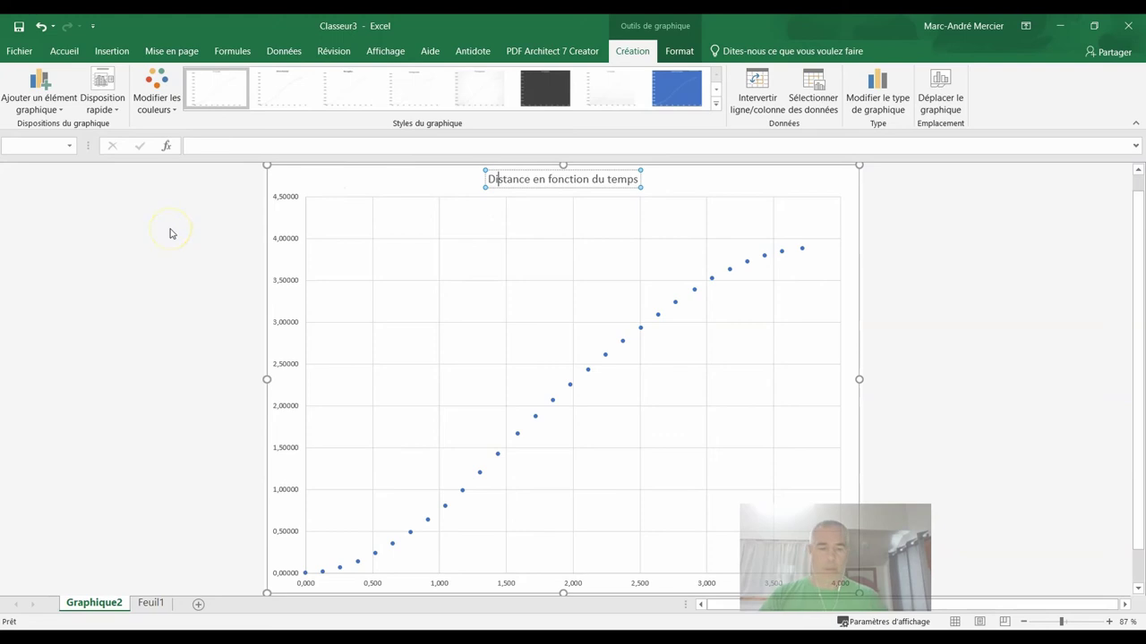
key("Return")
key("BackSpace")
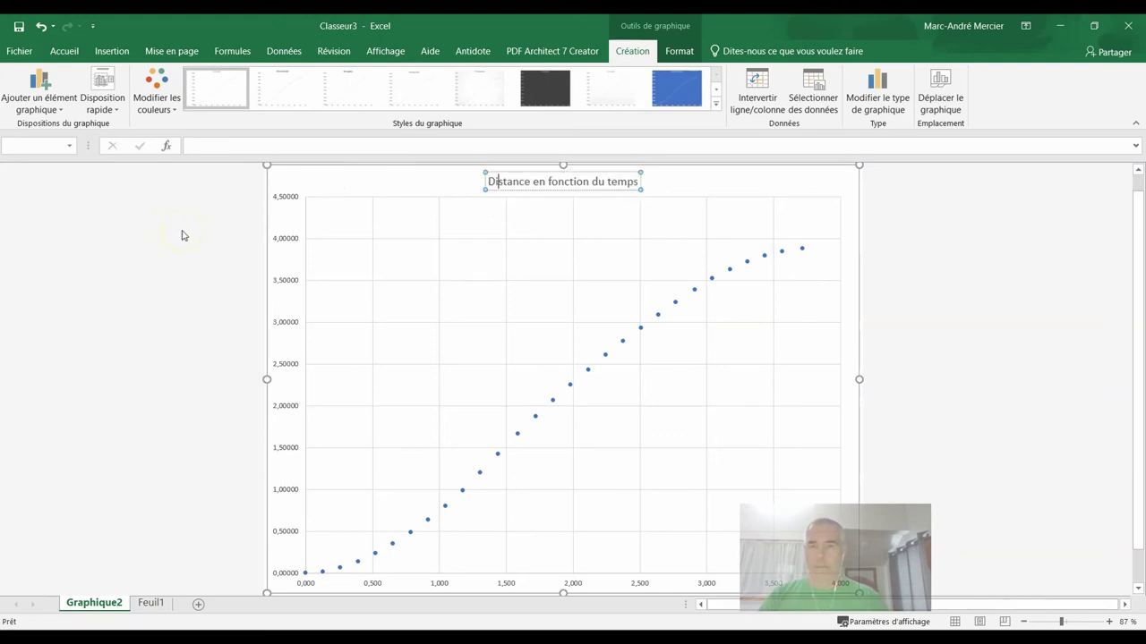
left_click(166, 235)
left_click(348, 185)
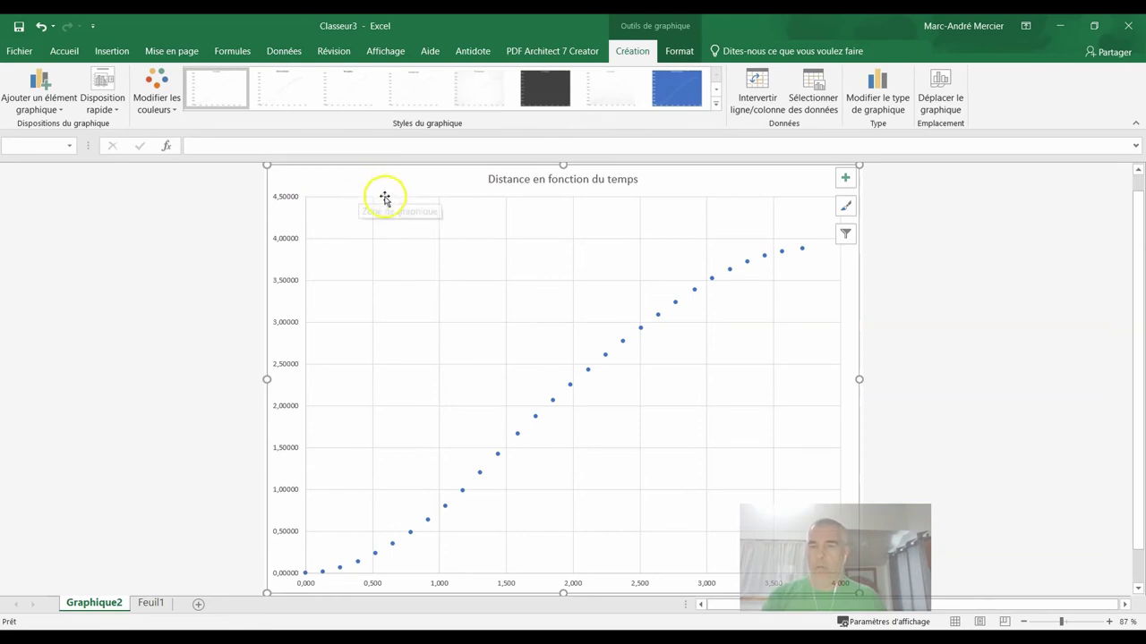
Add a primary horizontal axis title reading 'Temps (s)'.
left_click(1047, 275)
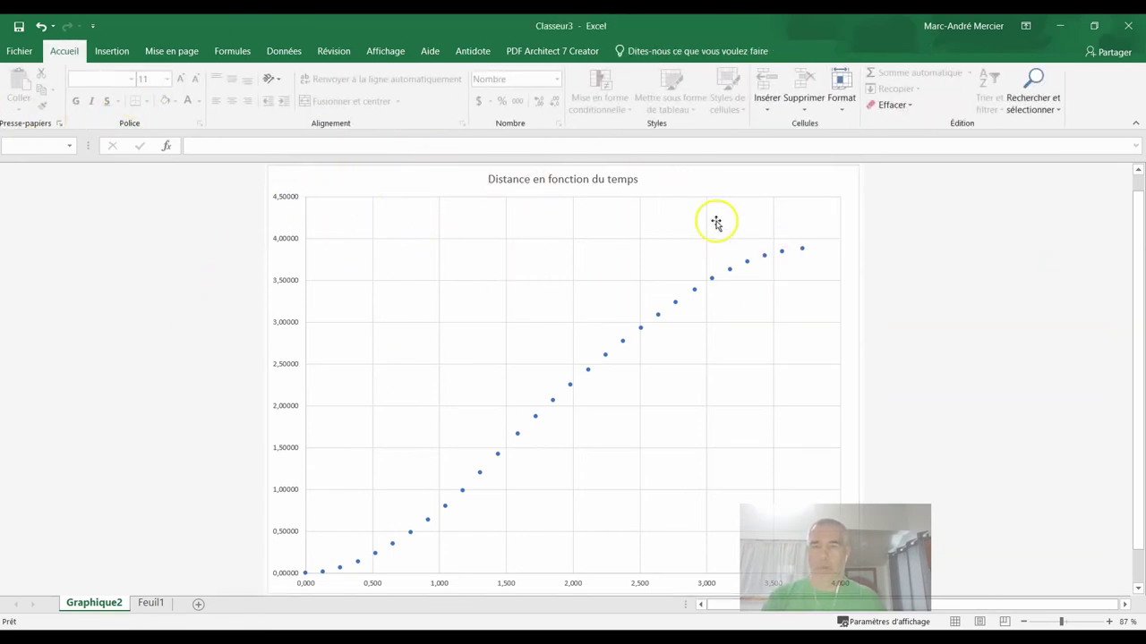
left_click(444, 185)
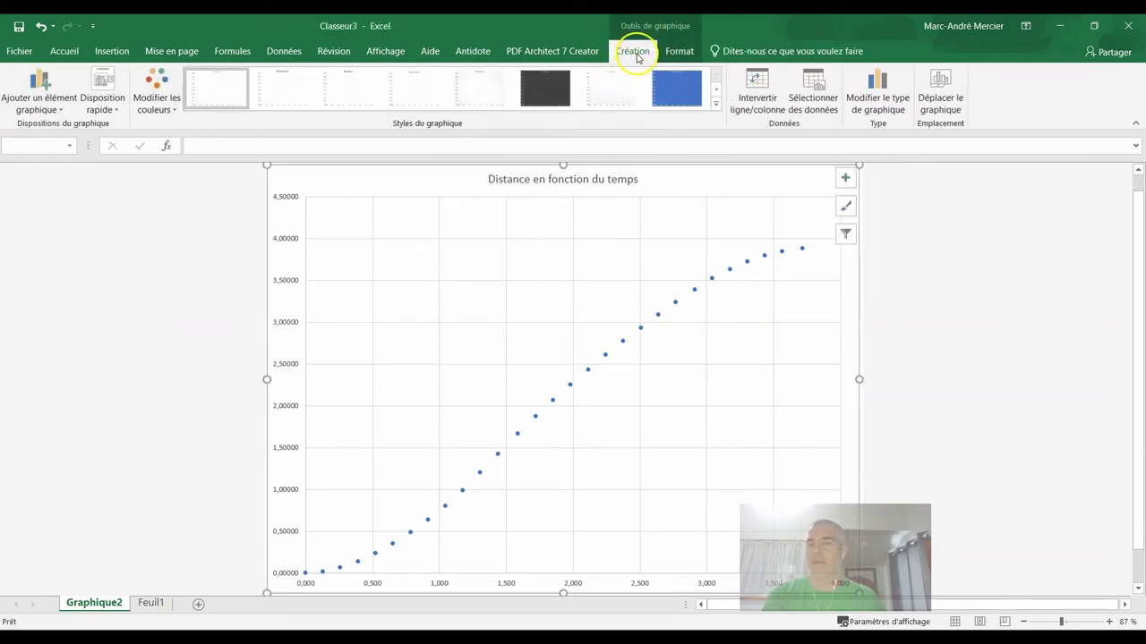
left_click(34, 87)
left_click(210, 149)
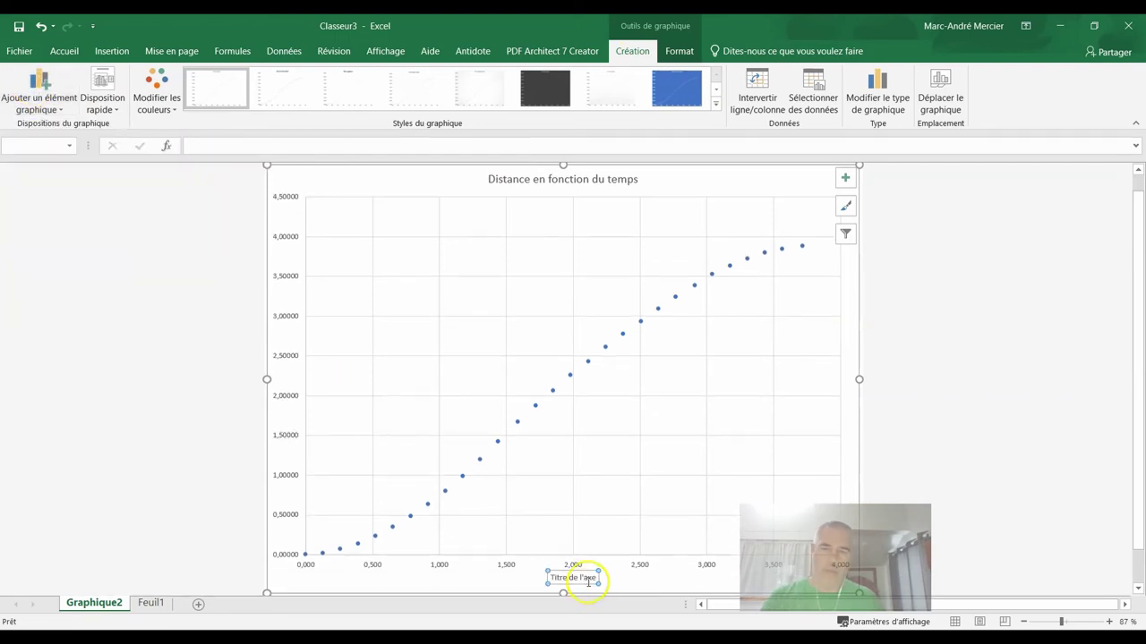
type("Temps (s")
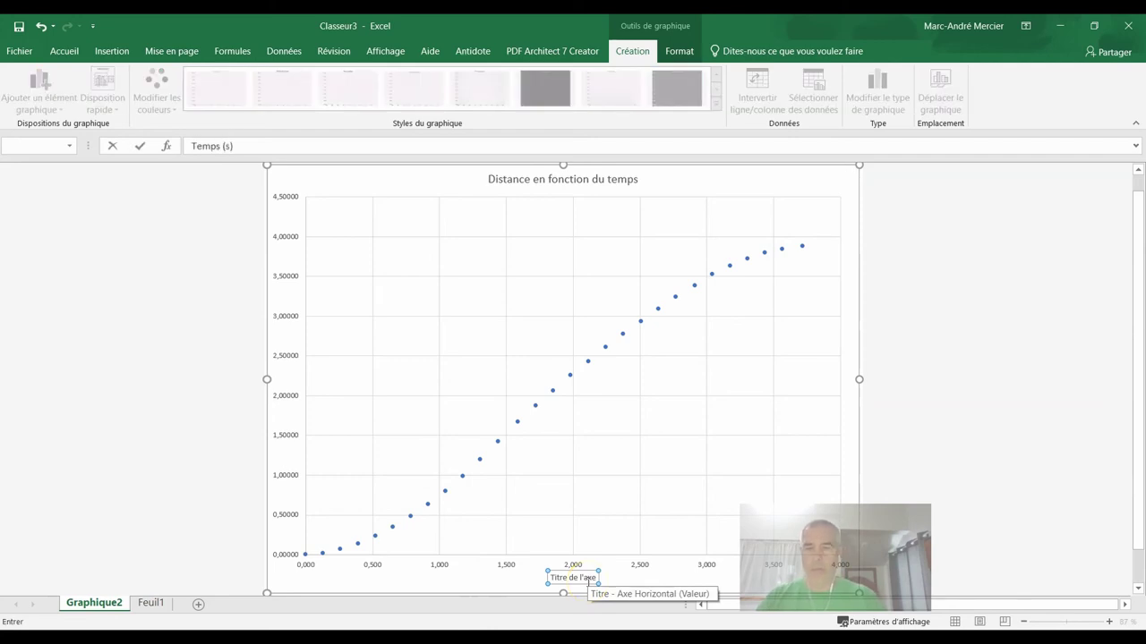
key("Return")
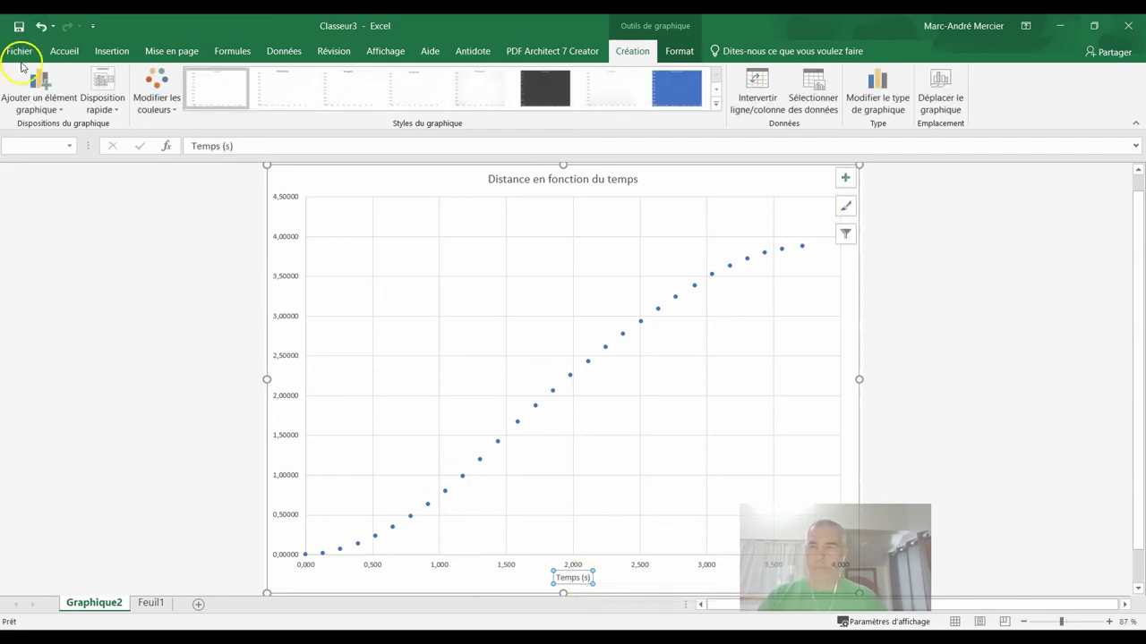
Add a primary vertical axis title reading 'Distance (m)'.
left_click(36, 80)
mouse_move(52, 143)
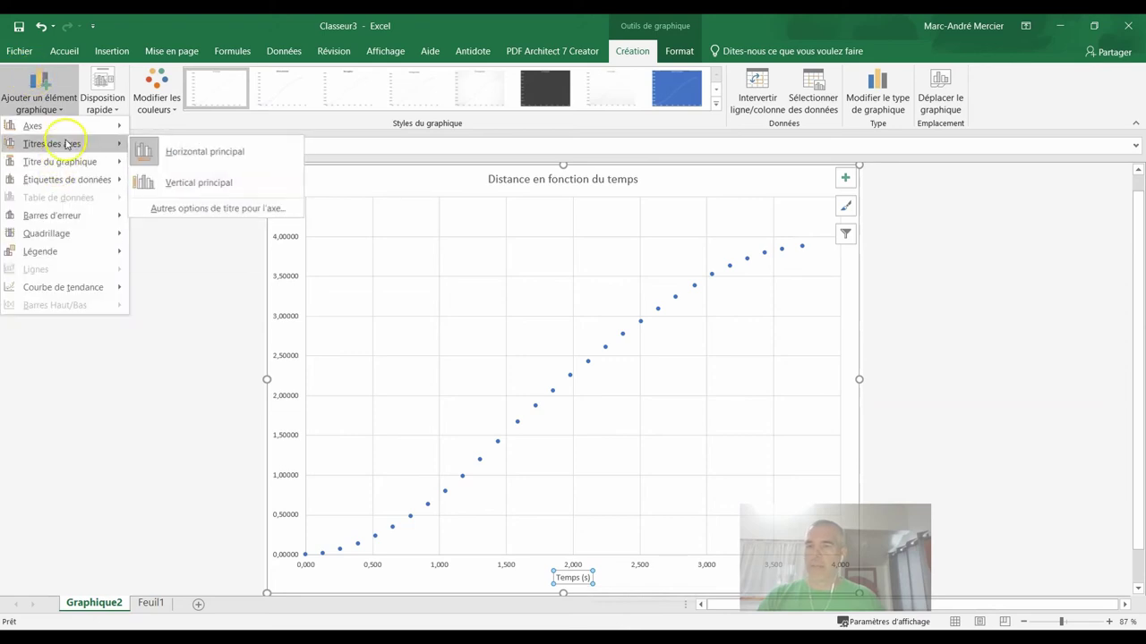
left_click(234, 184)
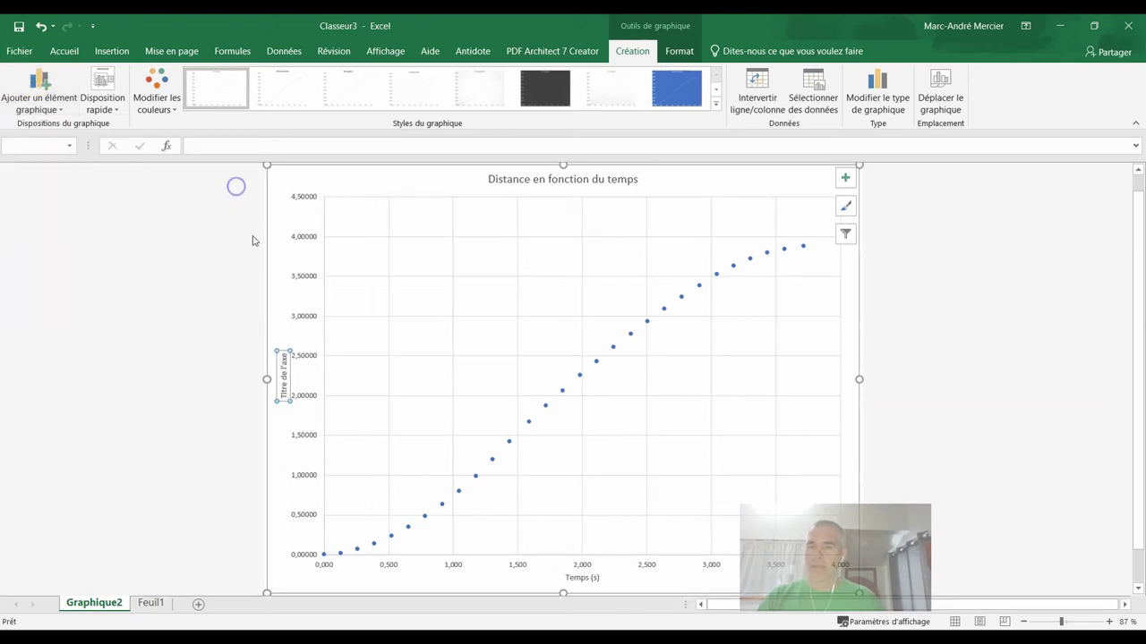
type("Distance (m")
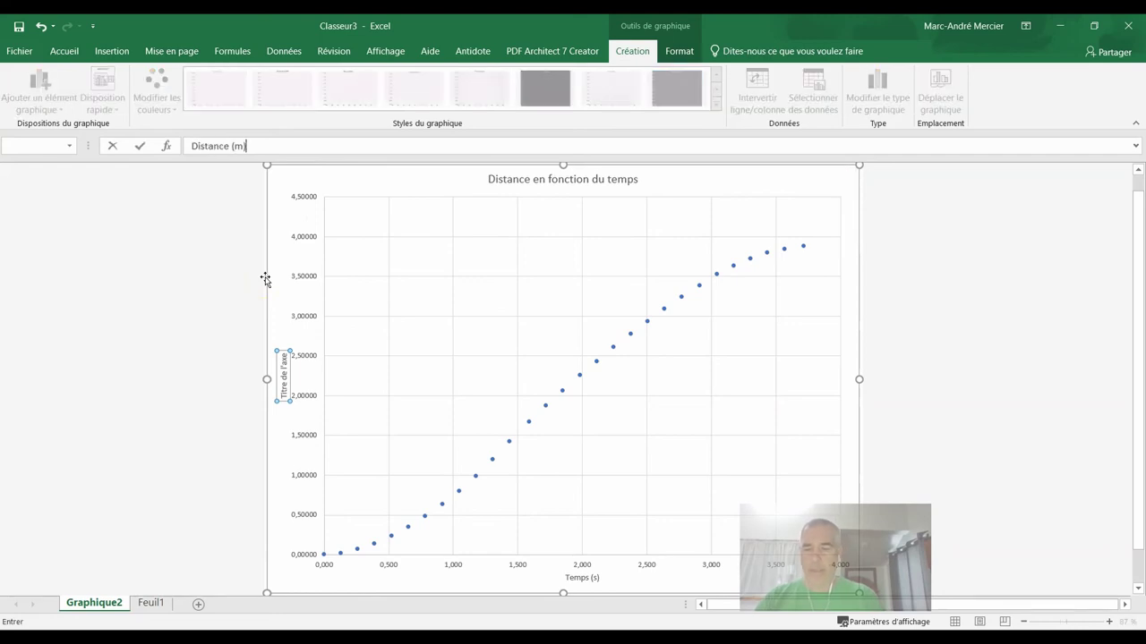
key("Return")
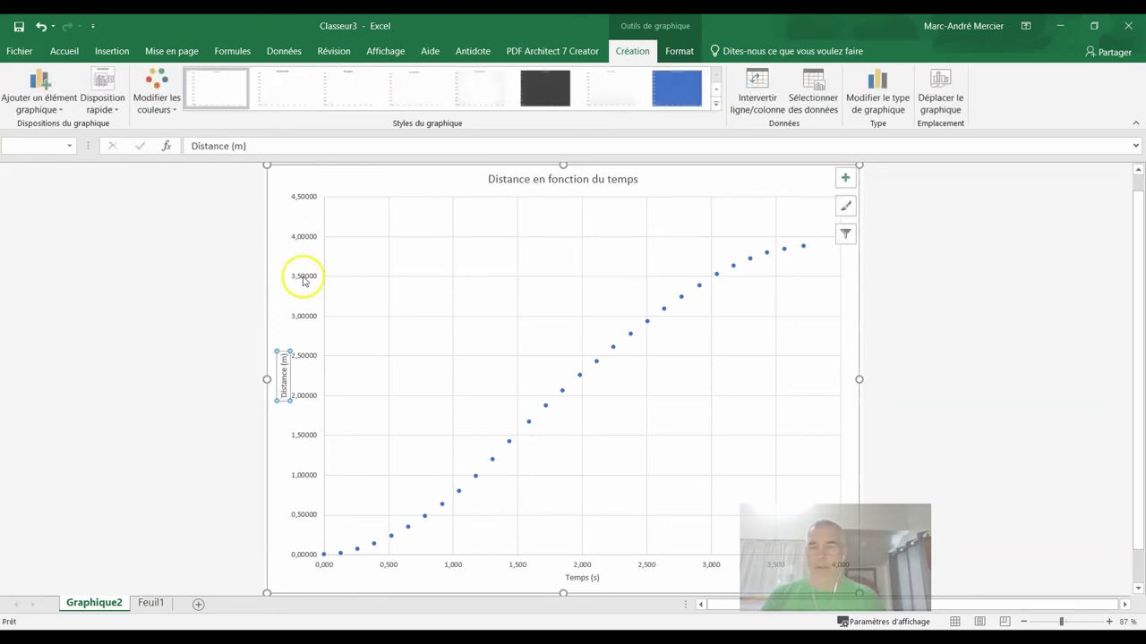
left_click(49, 80)
mouse_move(54, 233)
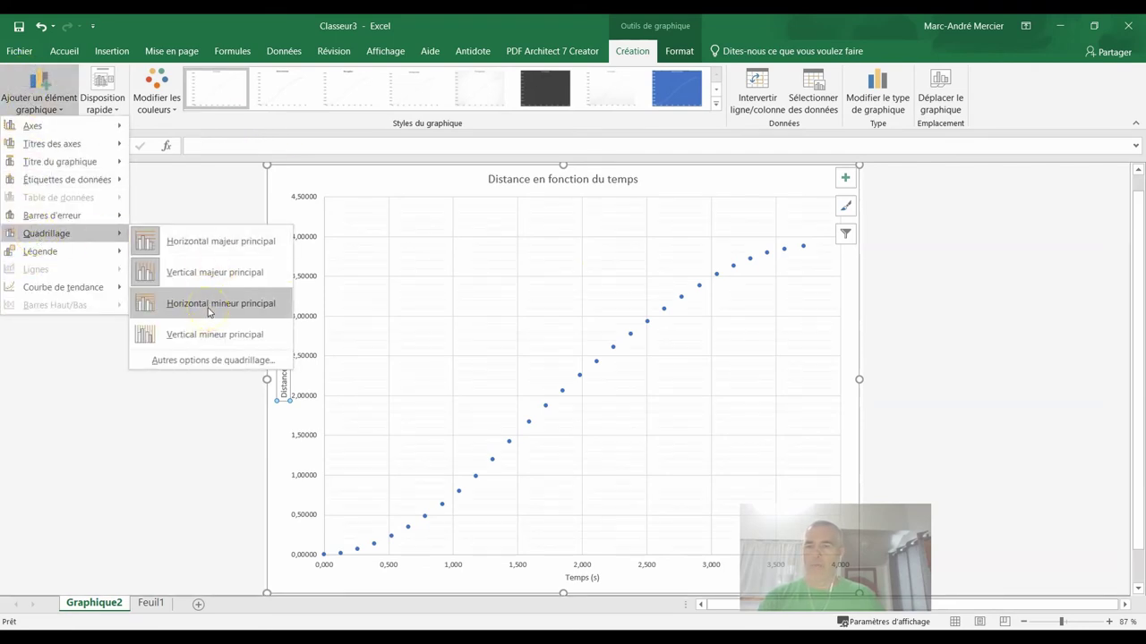
Add primary minor horizontal and primary minor vertical gridlines to the chart.
left_click(207, 304)
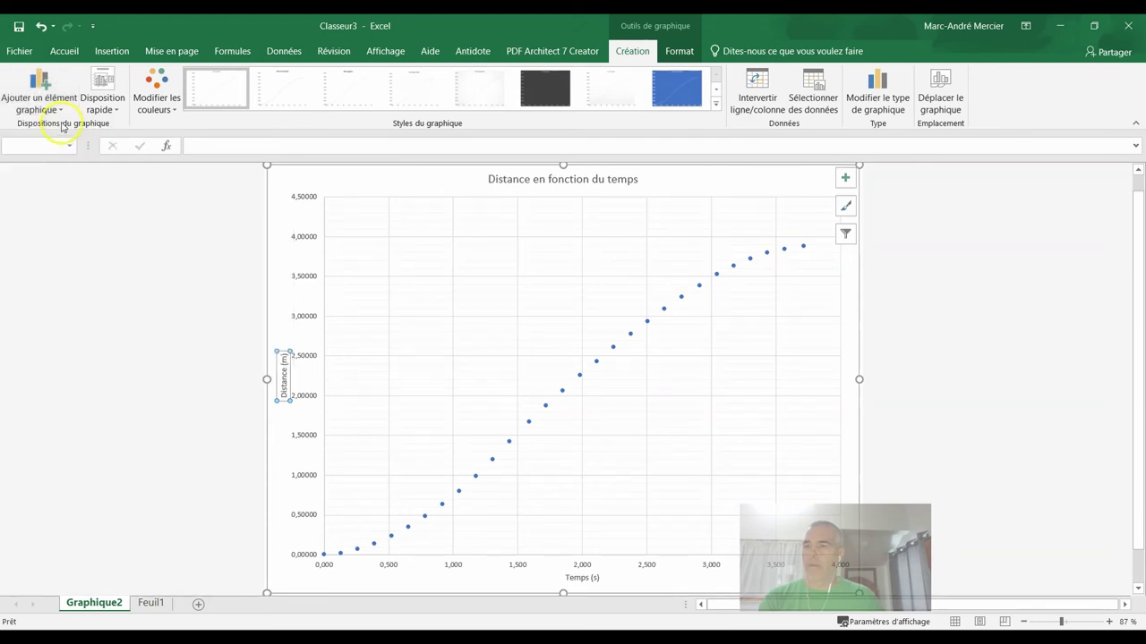
left_click(40, 100)
mouse_move(47, 233)
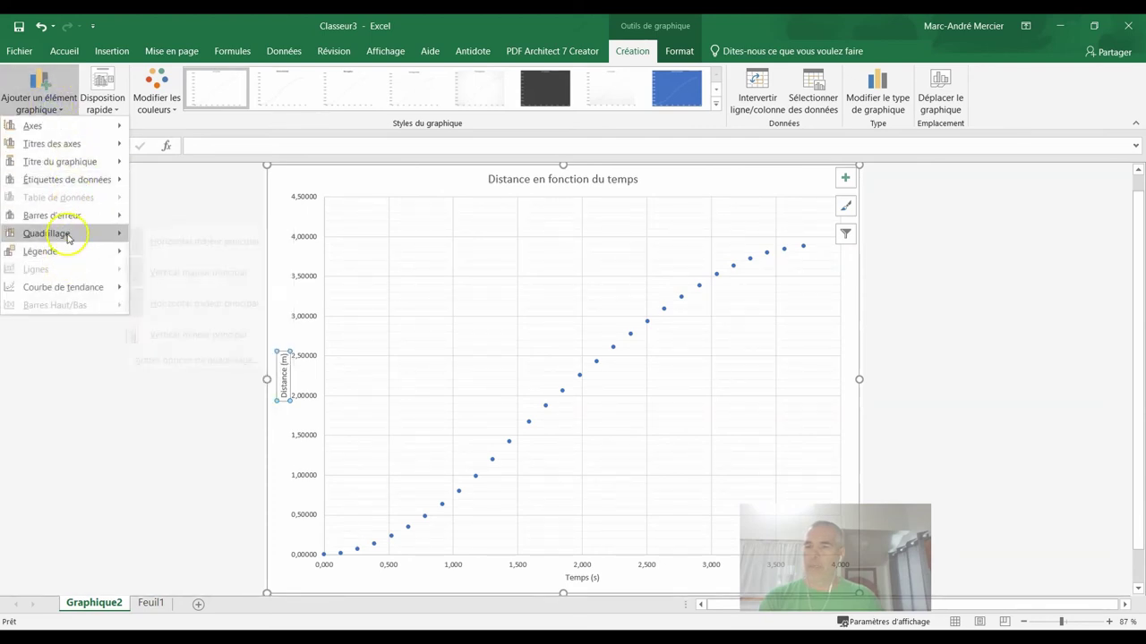
left_click(248, 340)
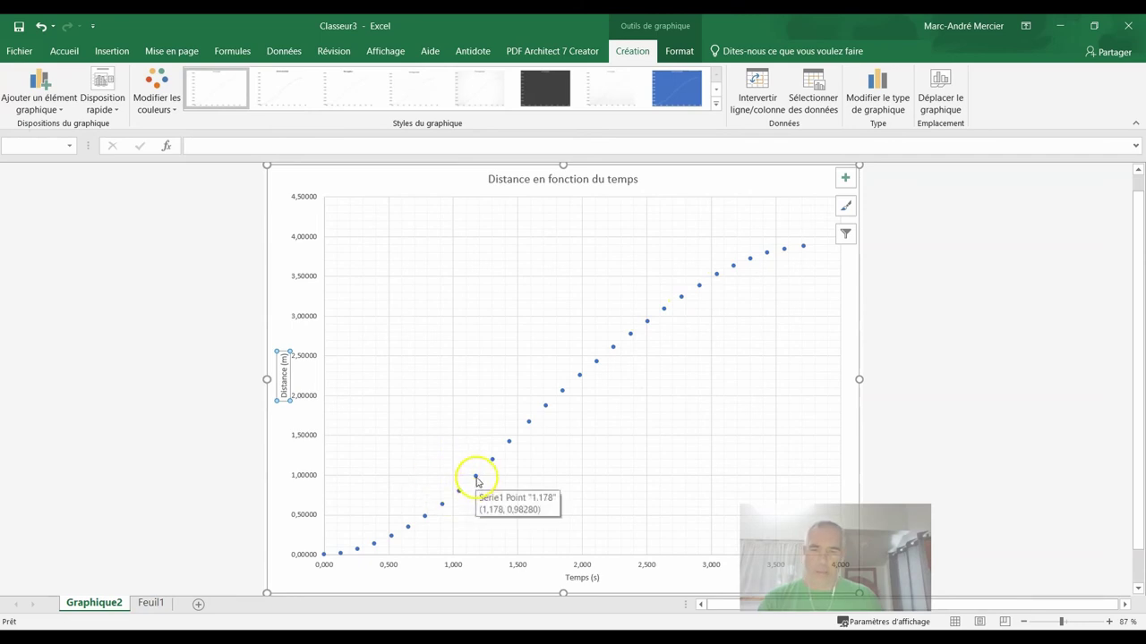
Add a polynomial trendline of degree 4 to the data series.
right_click(509, 443)
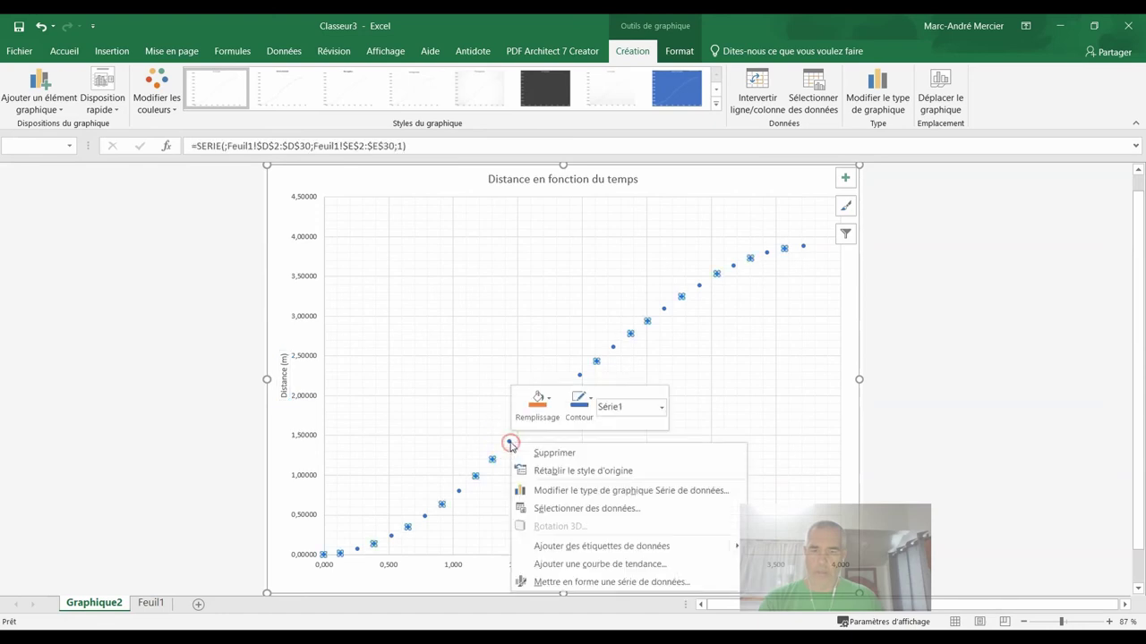
left_click(590, 566)
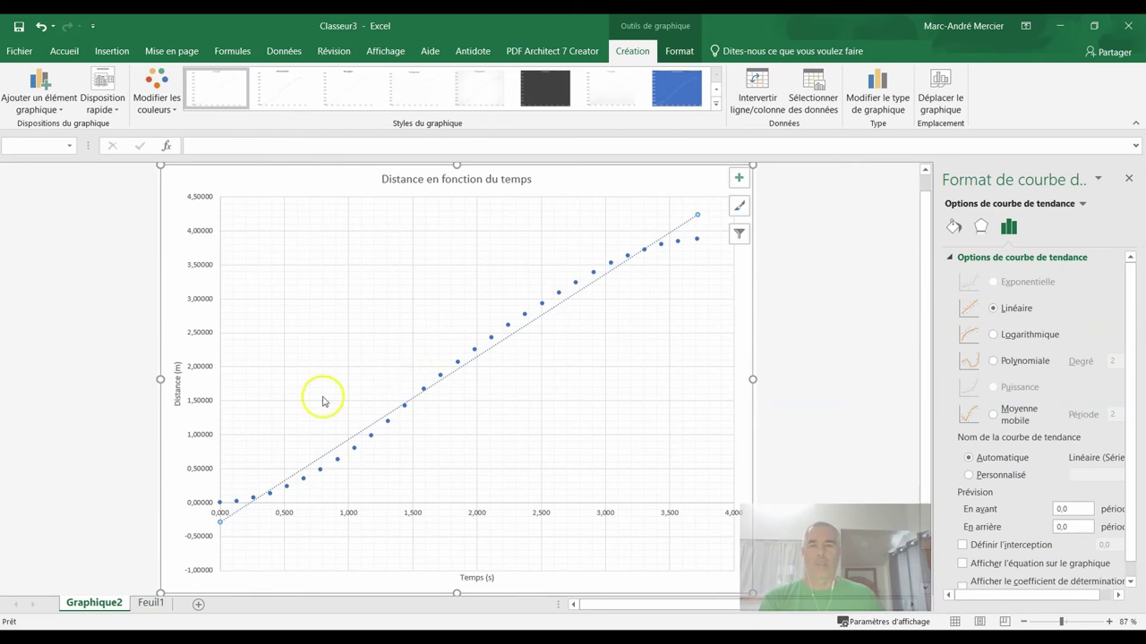
left_click(997, 365)
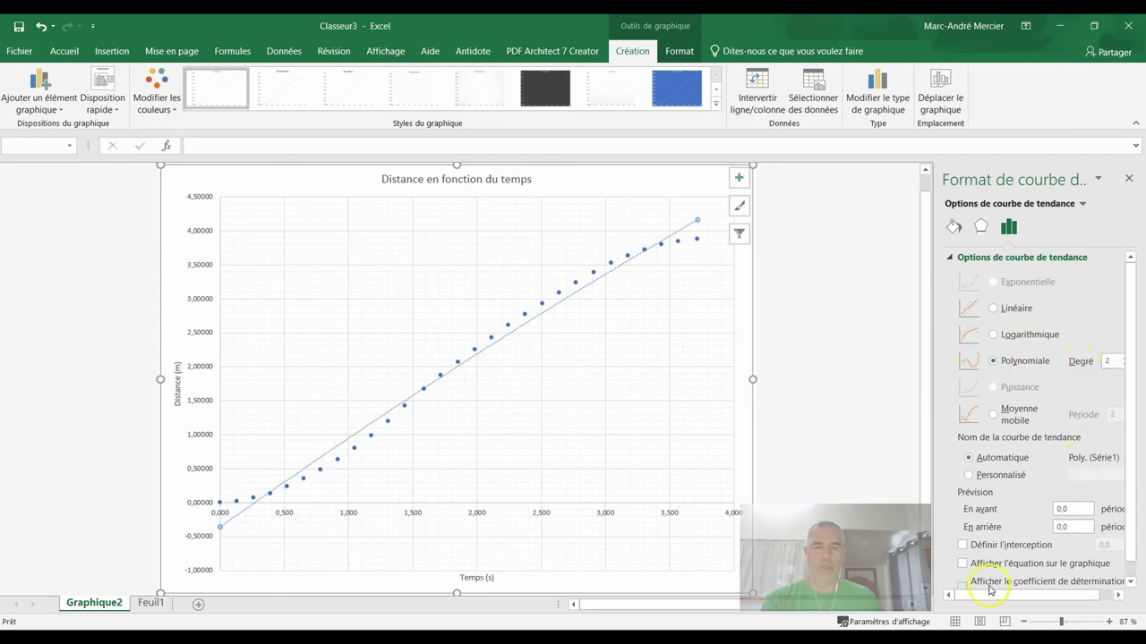
left_click_drag(980, 596, 991, 595)
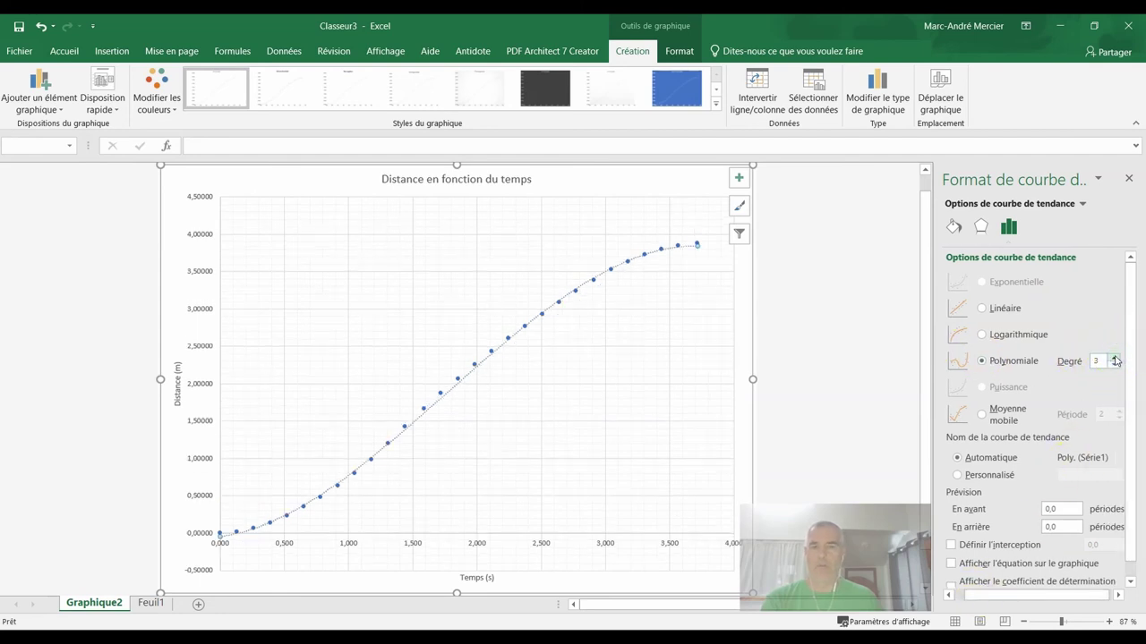
left_click(1114, 358)
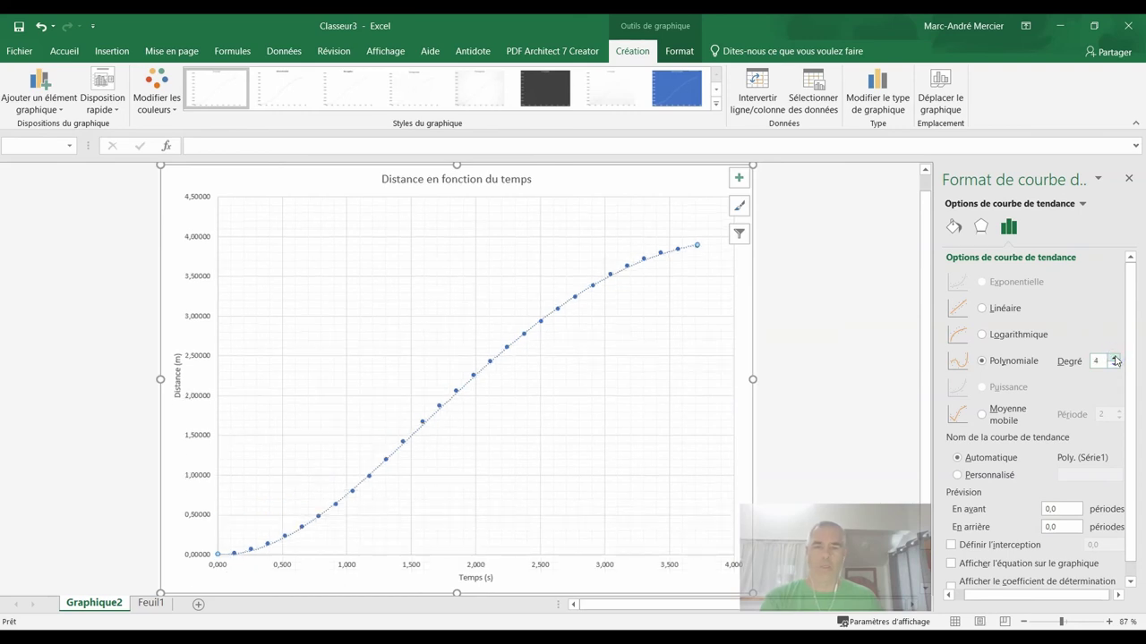
left_click(1115, 365)
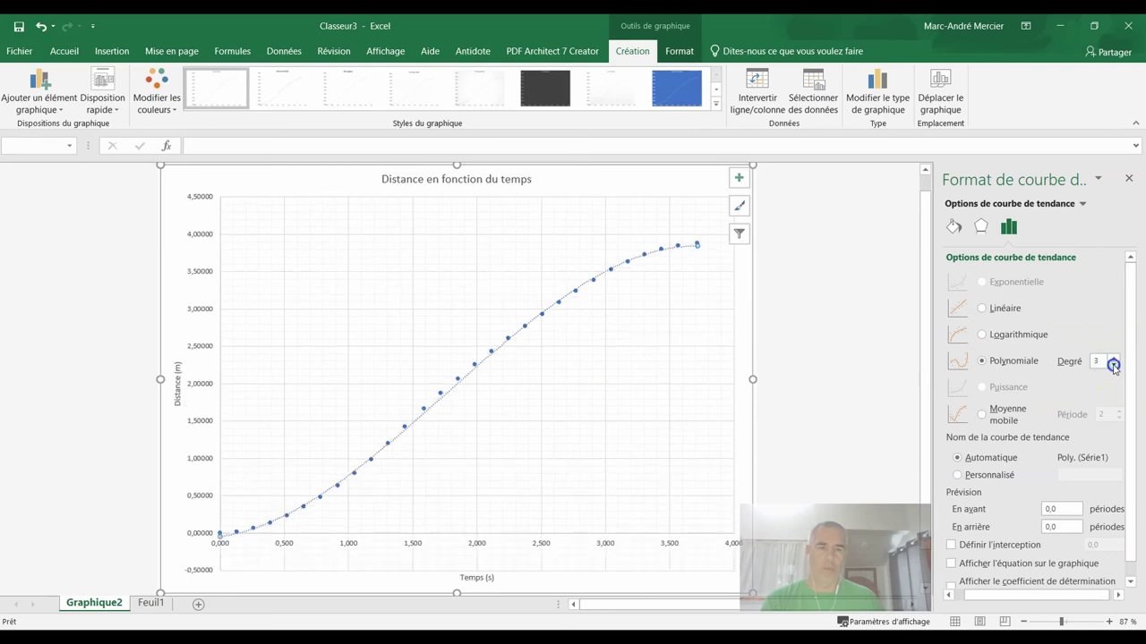
left_click(1115, 358)
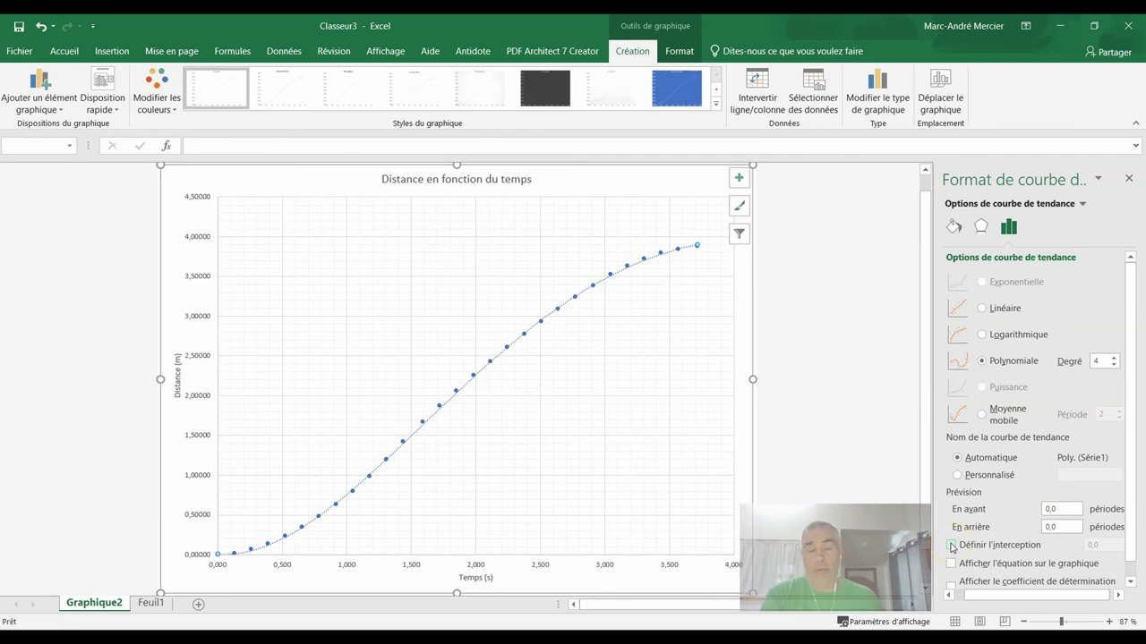
Set the trendline intercept to 0, show its equation, and place the label above the curve.
left_click(951, 544)
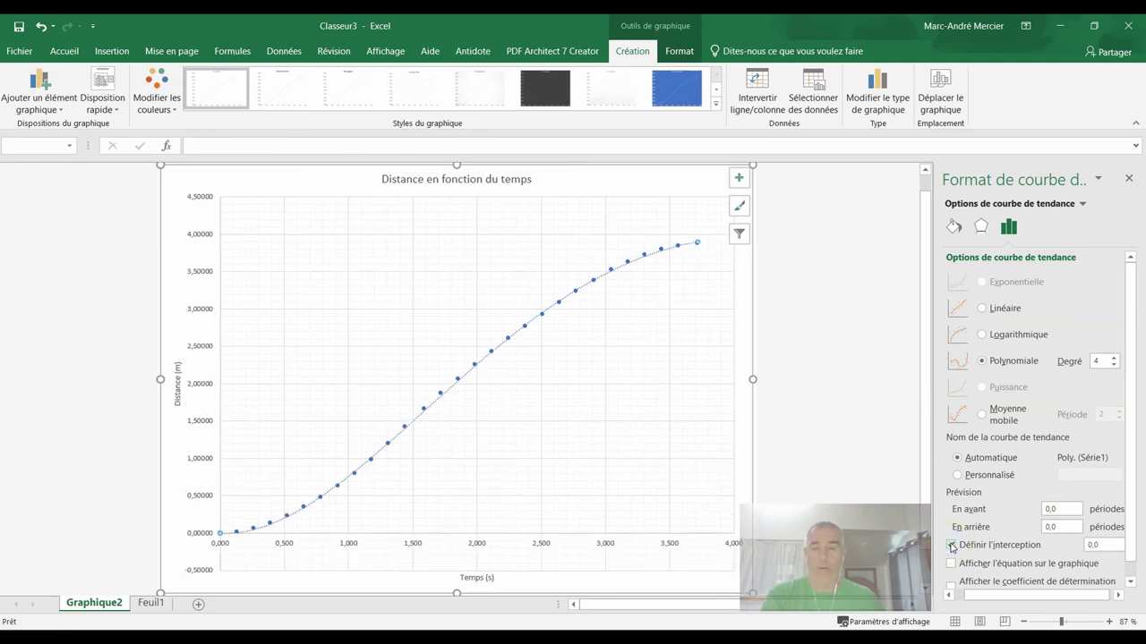
left_click(952, 563)
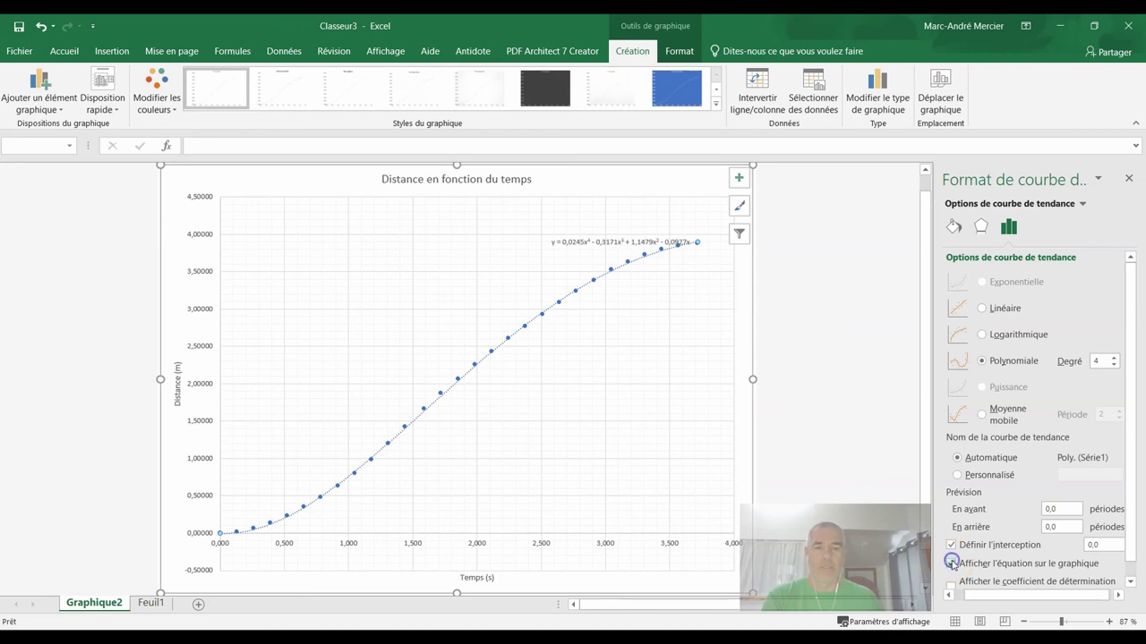
left_click_drag(611, 242, 593, 231)
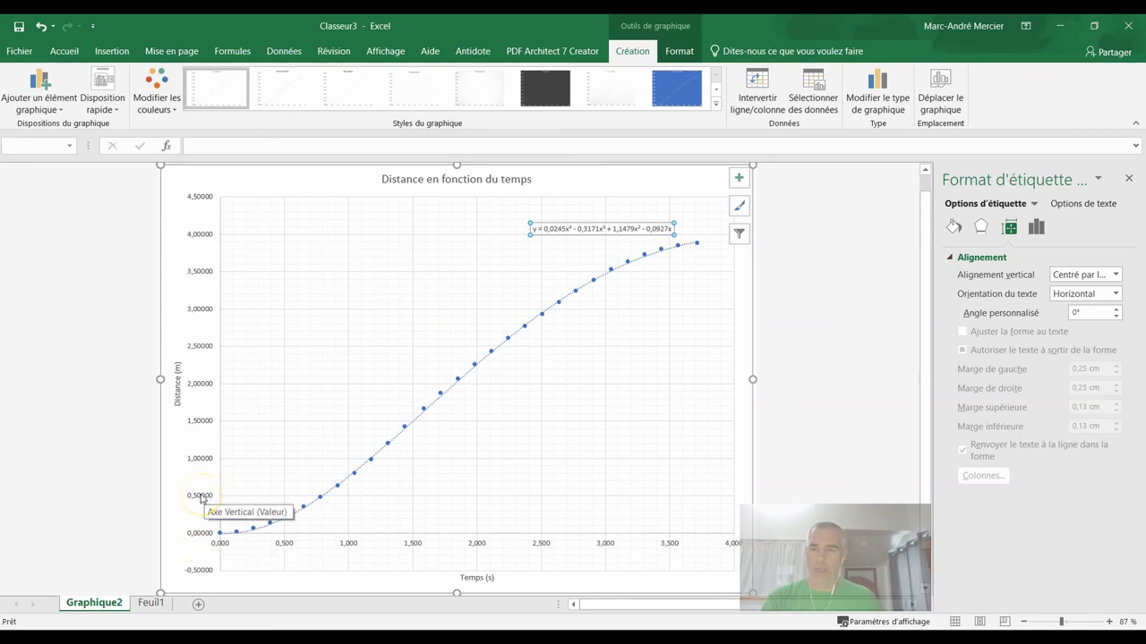
Set the vertical axis minimum to 0 so the axis runs from 0 to 4,5.
left_click(202, 498)
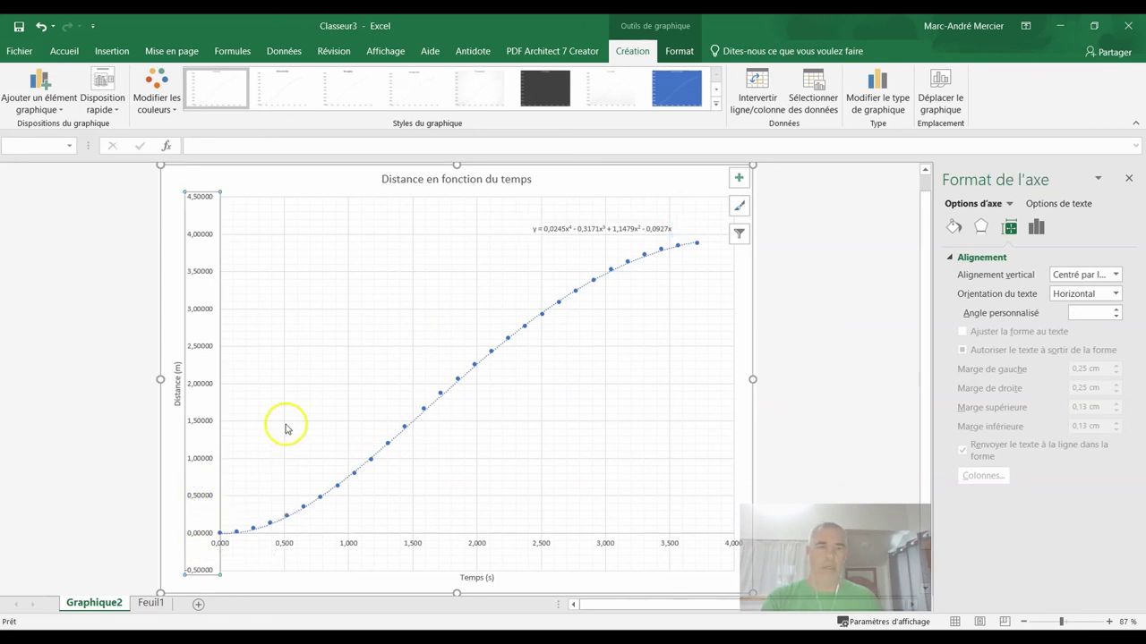
left_click(1039, 229)
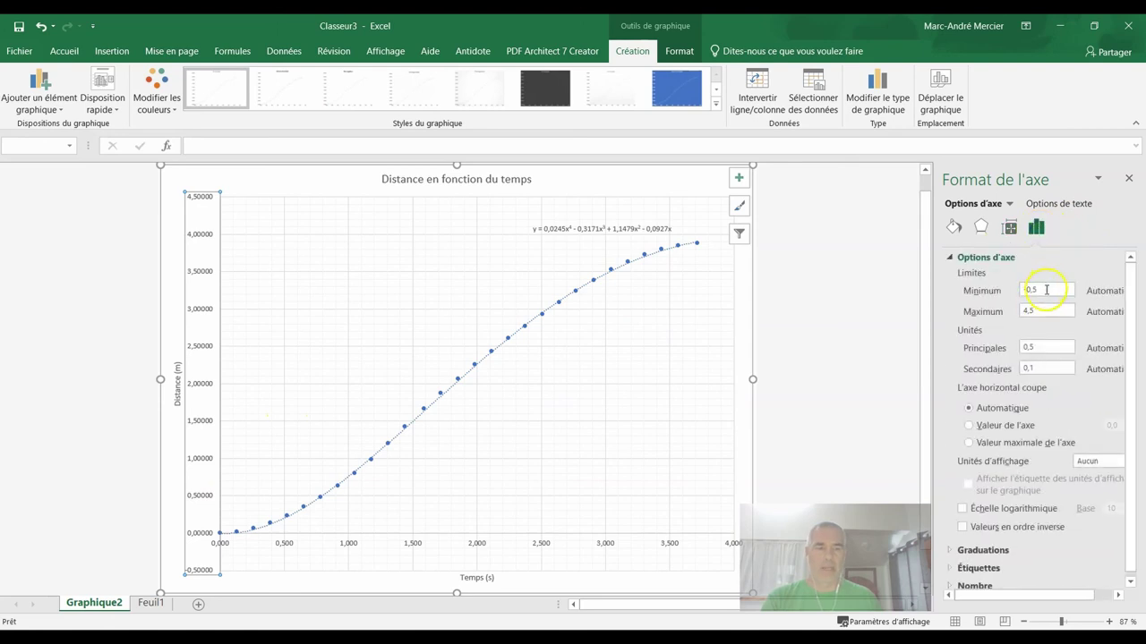
left_click_drag(1046, 290, 1000, 298)
type("0")
key("Return")
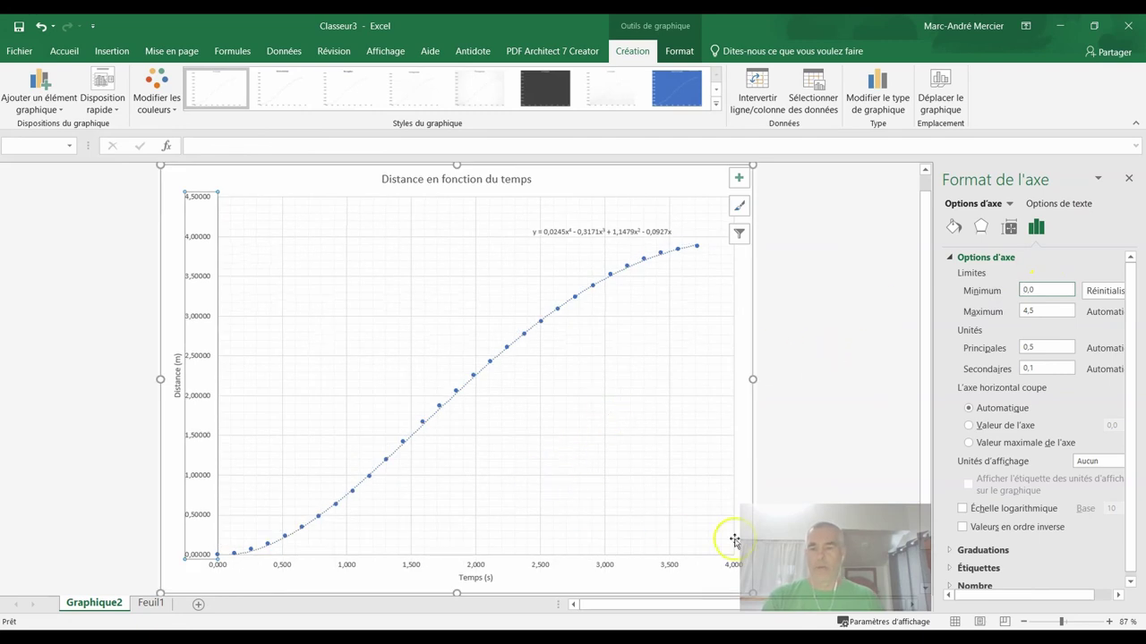
left_click(842, 269)
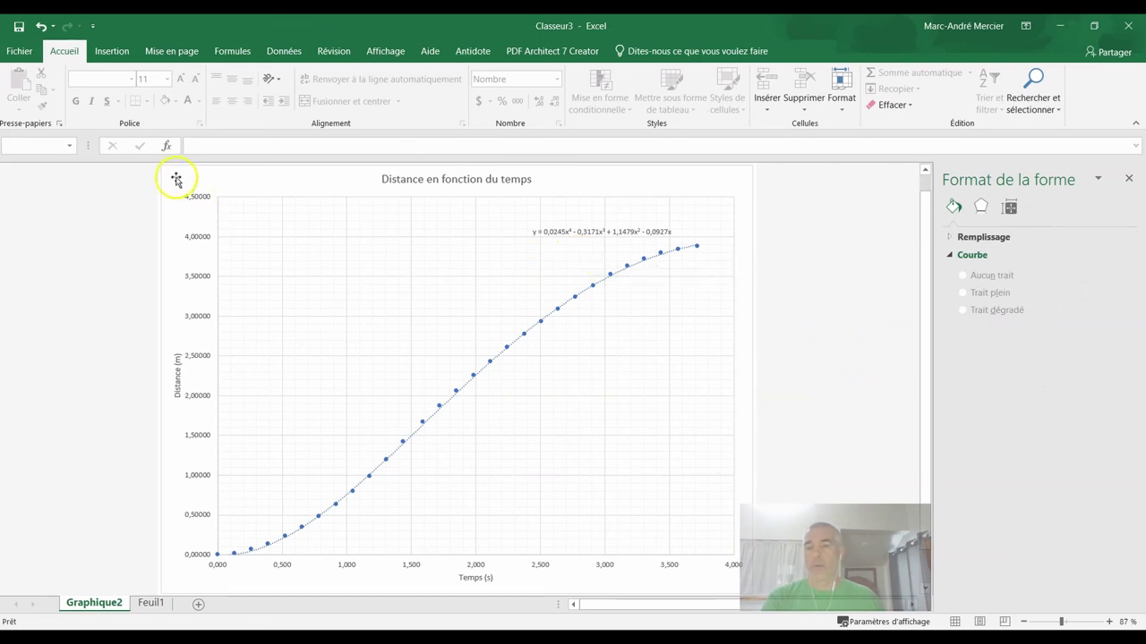
left_click(20, 51)
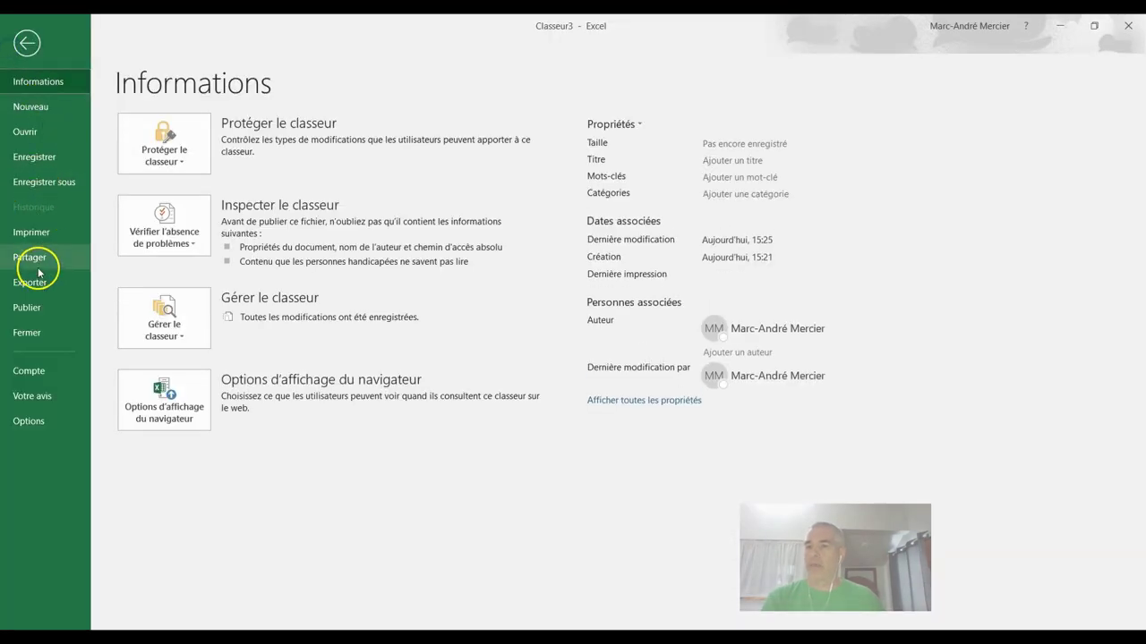
left_click(33, 286)
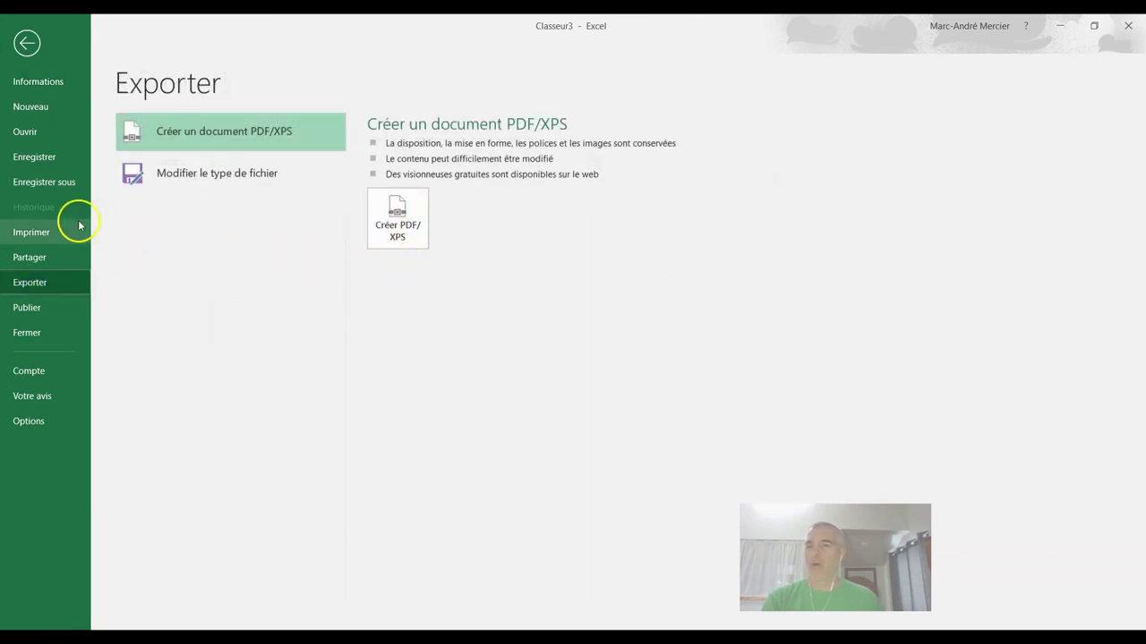
left_click(27, 43)
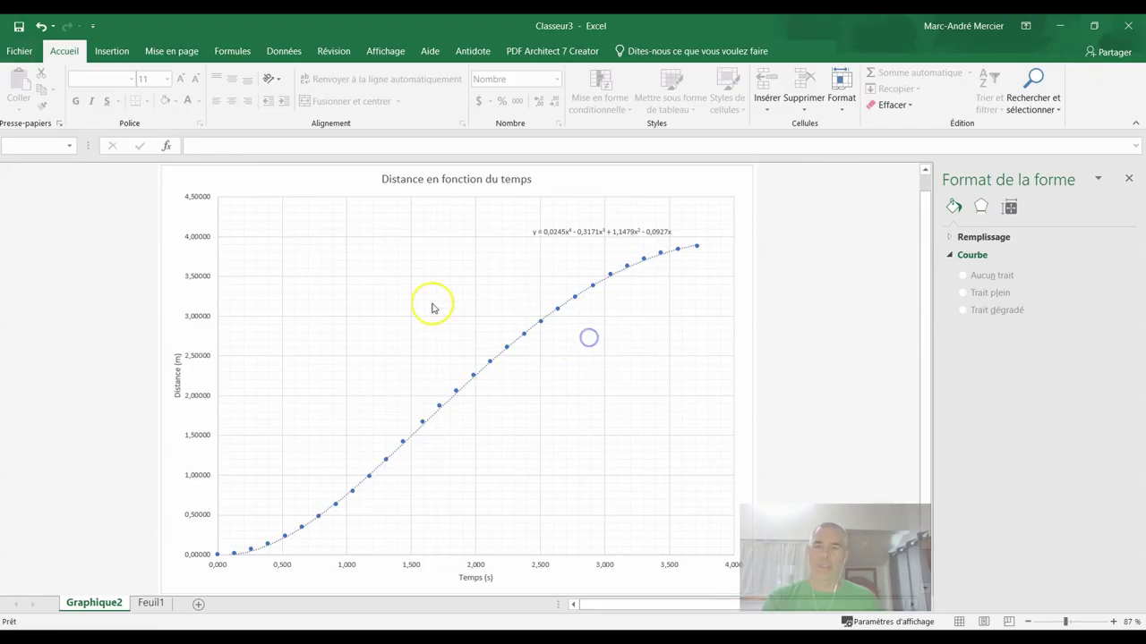